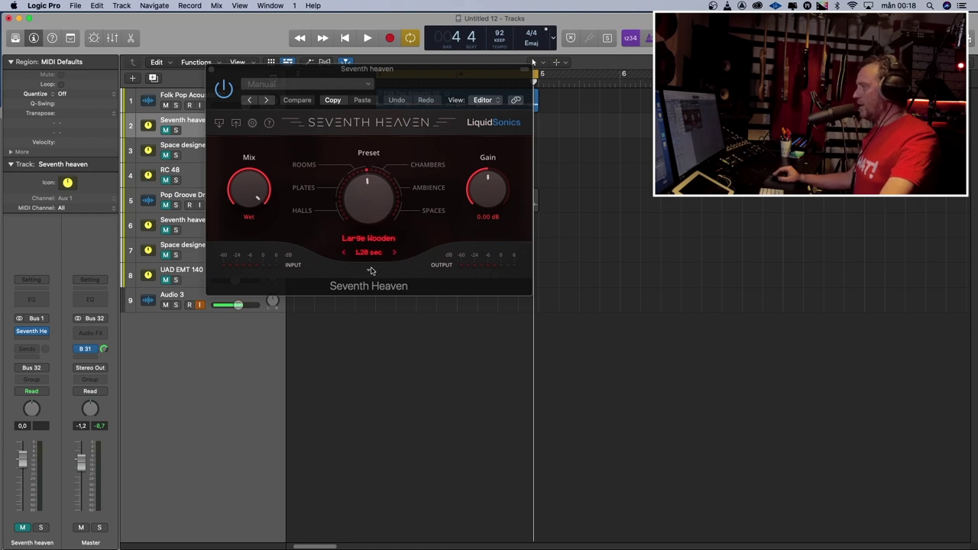
Step: Inspect the Seventh Heaven plug-in's additional delay and filter controls, and move its collapsed window clear of the track list
{"action": "left_click", "coordinate": [370, 271]}
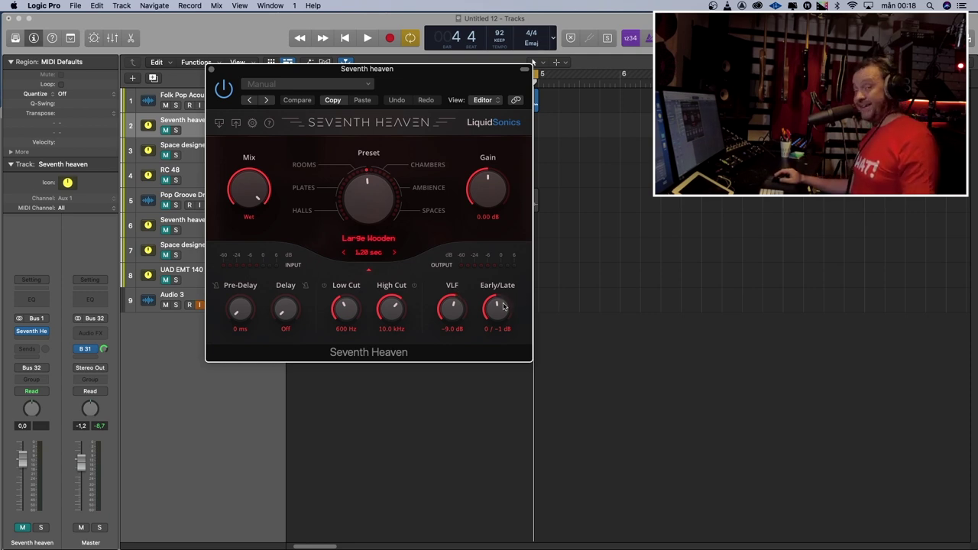
{"action": "left_click", "coordinate": [370, 270]}
{"action": "left_click_drag", "start_coordinate": [257, 73], "coordinate": [416, 231]}
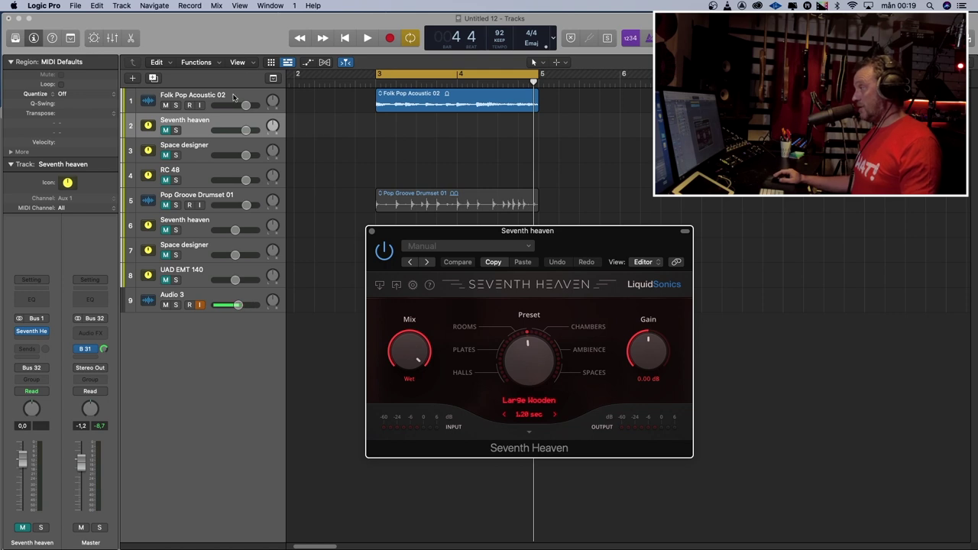
Step: Select the Folk Pop Acoustic 02 track and play its looped section dry with the reverb tracks muted
{"action": "left_click", "coordinate": [234, 97]}
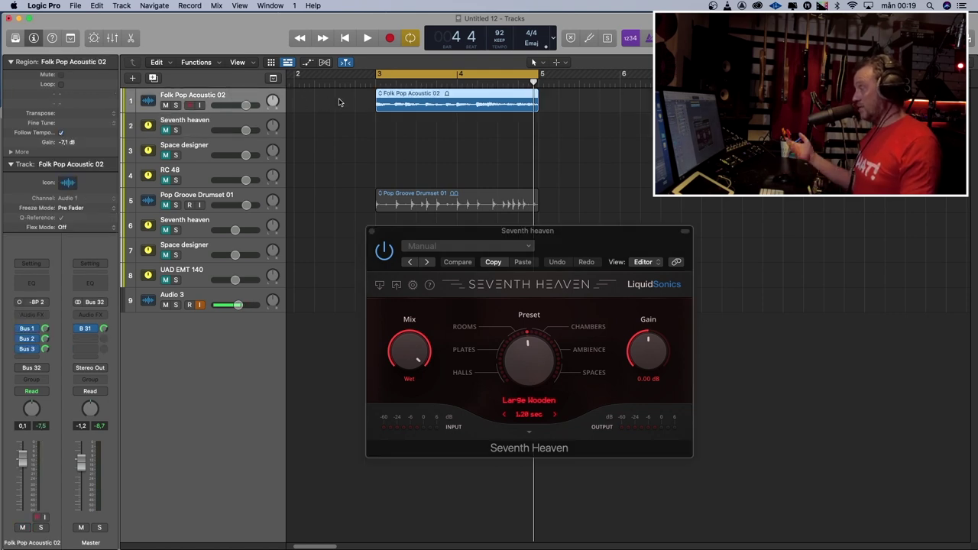
{"action": "key", "text": "space"}
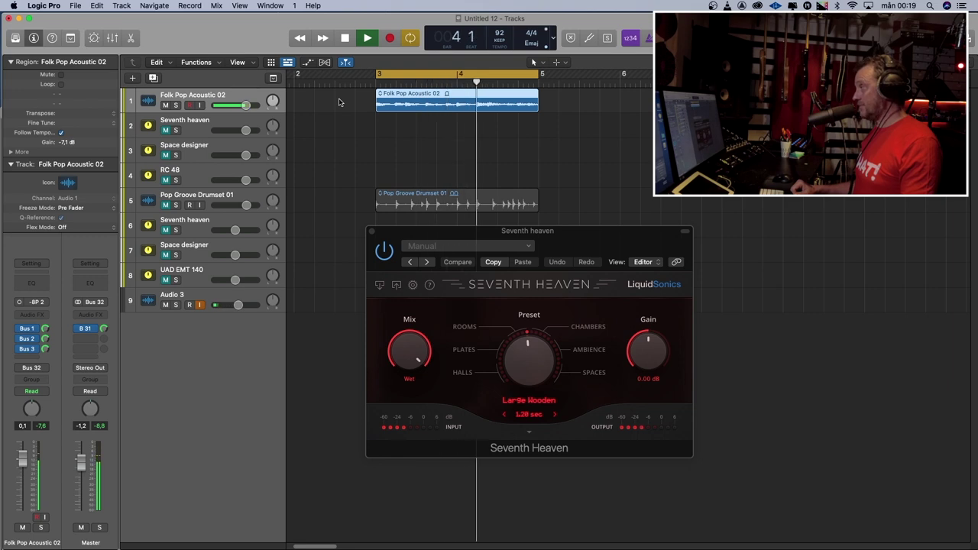
{"action": "key", "text": "space"}
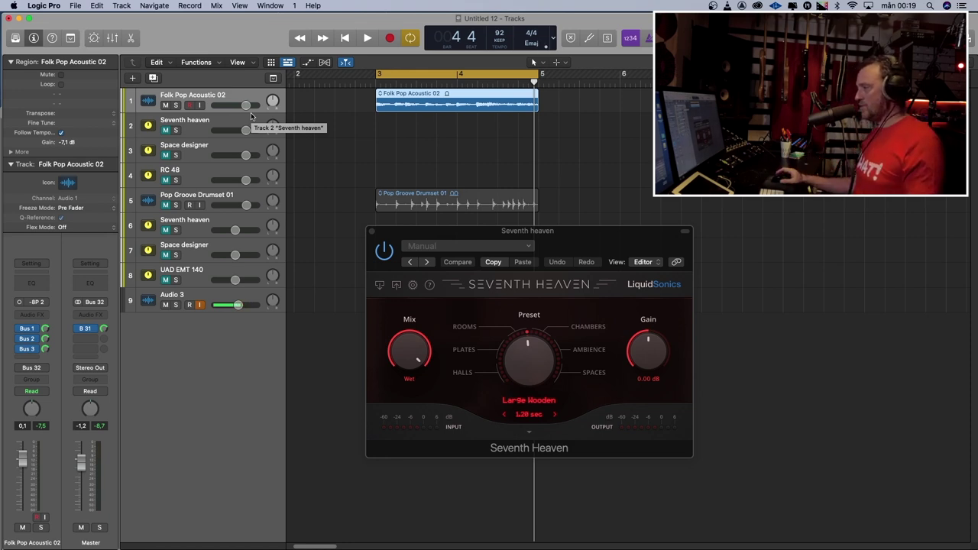
Step: Open the Space Designer plug-in on the upper Space designer track and position its window to view the settings
{"action": "left_click", "coordinate": [199, 152]}
{"action": "left_click", "coordinate": [33, 331]}
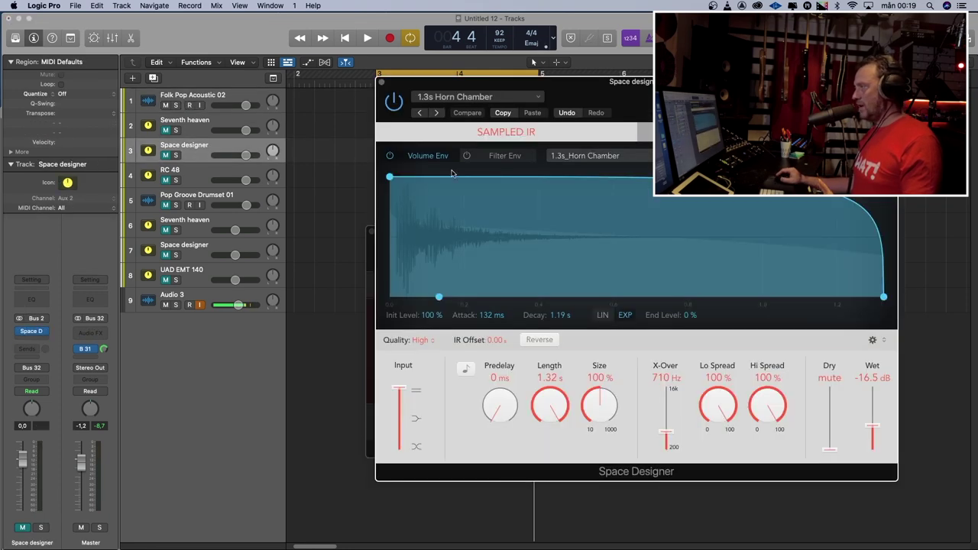
{"action": "left_click_drag", "start_coordinate": [588, 89], "coordinate": [565, 109]}
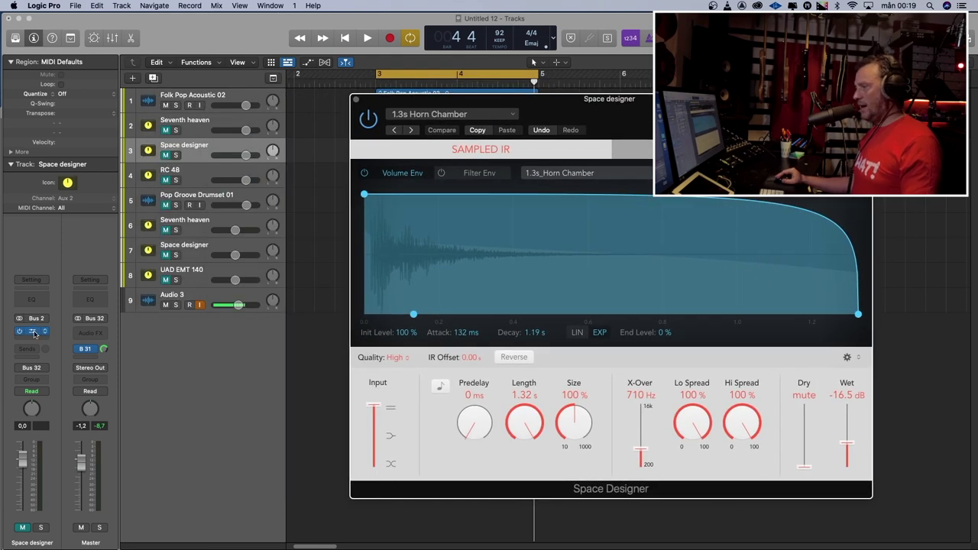
Step: Open the RC 48 plug-in on the RC 48 track and shift its window upward to view the settings
{"action": "left_click", "coordinate": [202, 177]}
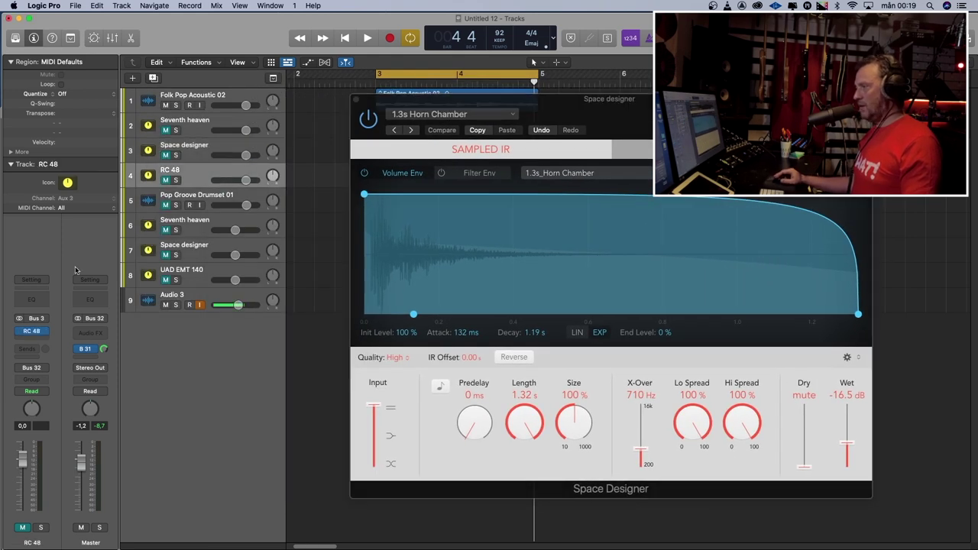
{"action": "left_click", "coordinate": [32, 332]}
{"action": "left_click_drag", "start_coordinate": [210, 135], "coordinate": [207, 100]}
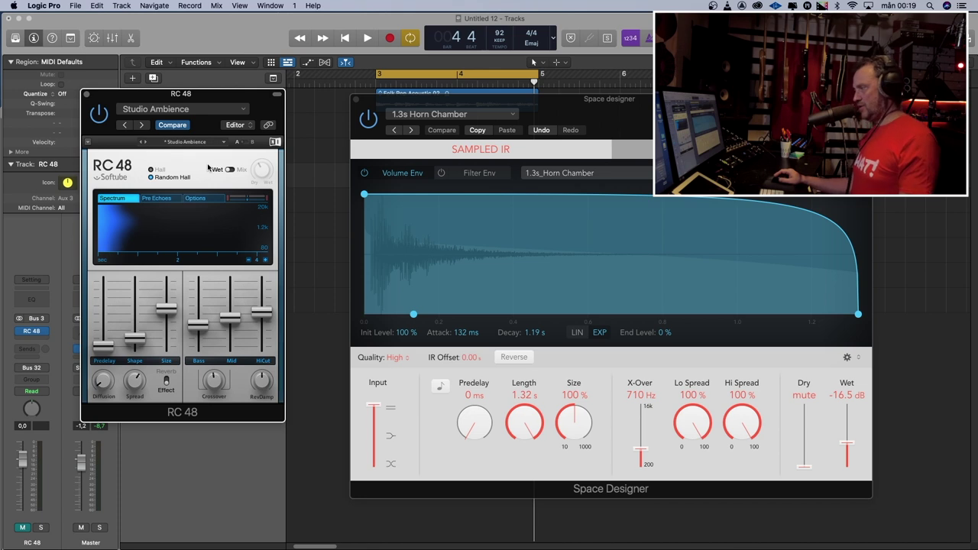
Step: Close the RC 48, Space Designer and Seventh Heaven plug-in windows
{"action": "left_click", "coordinate": [87, 94]}
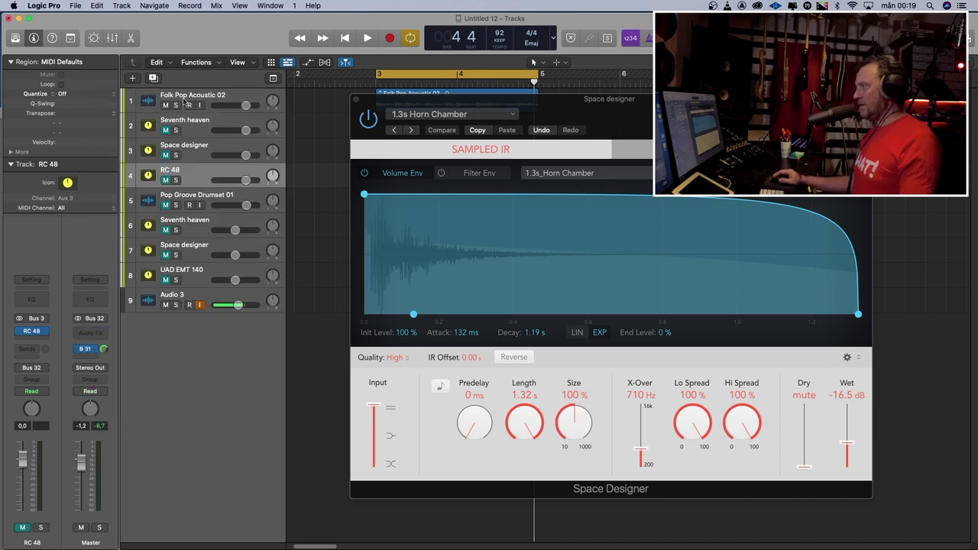
{"action": "left_click", "coordinate": [356, 101]}
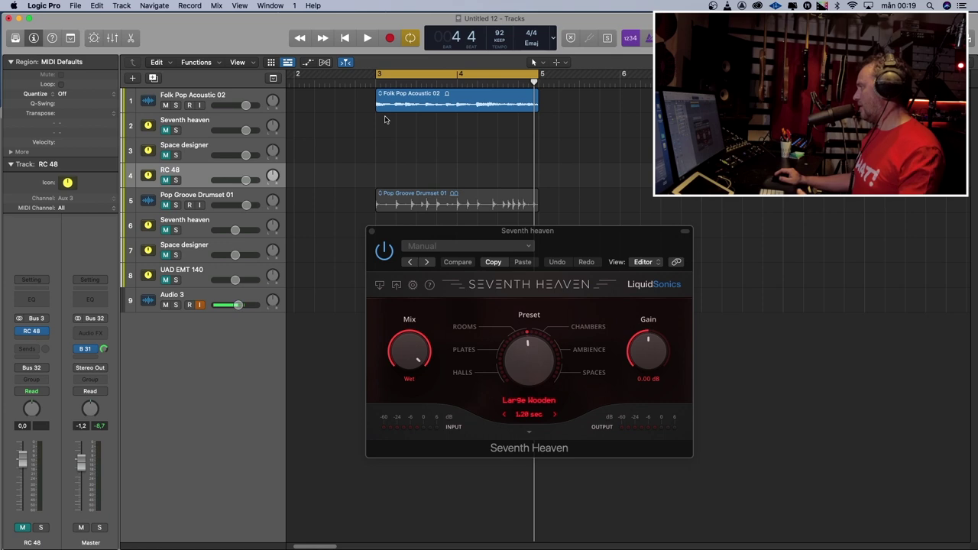
{"action": "left_click", "coordinate": [372, 232]}
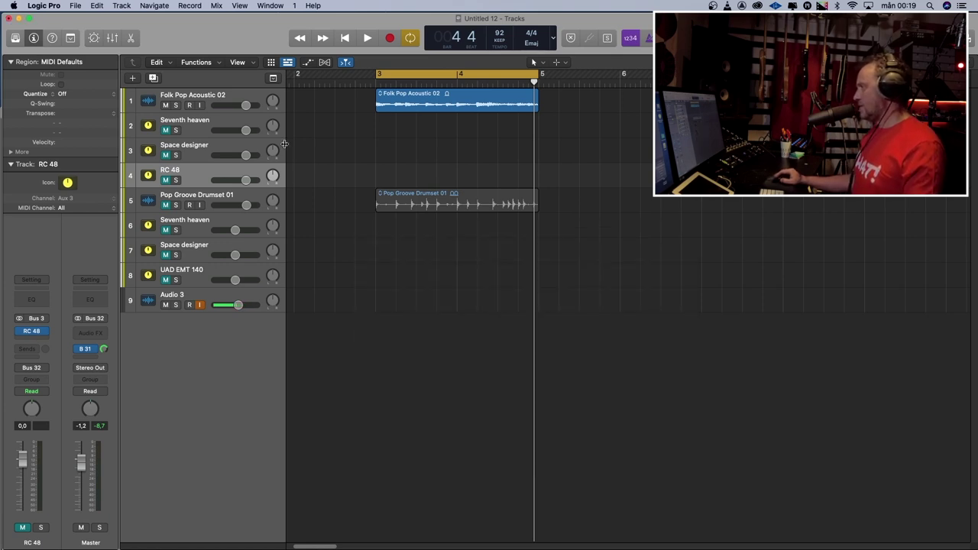
Step: Audition the dry acoustic guitar loop on the Folk Pop Acoustic 02 track
{"action": "left_click", "coordinate": [228, 99]}
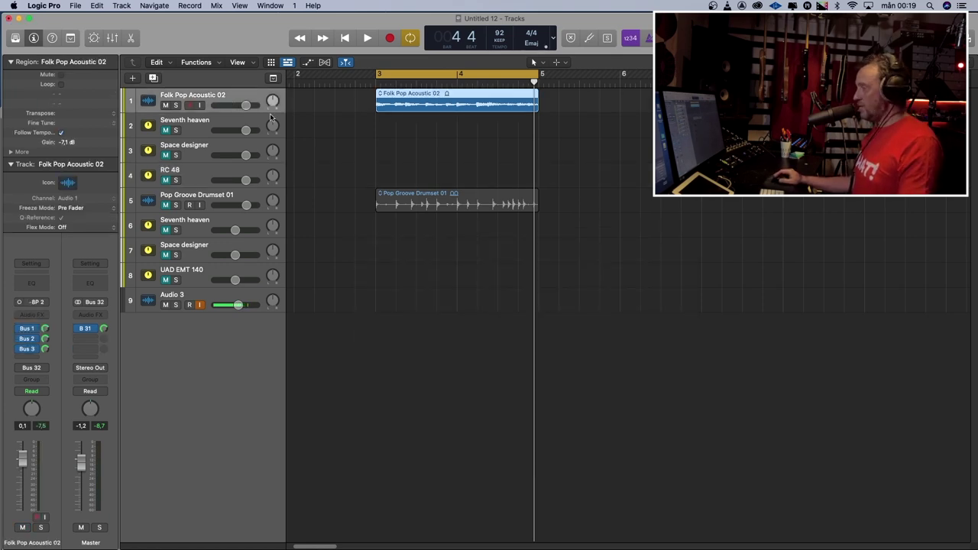
{"action": "key", "text": "space"}
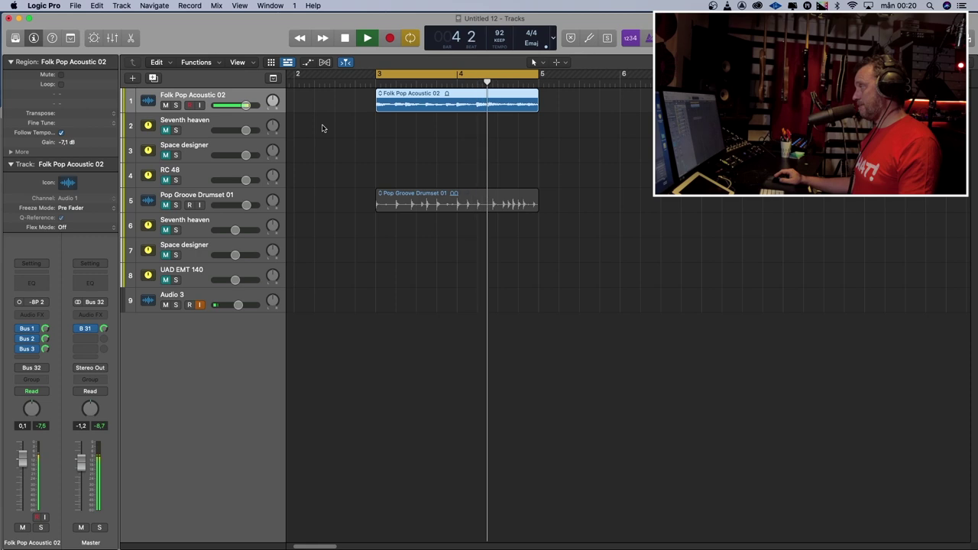
{"action": "key", "text": "space"}
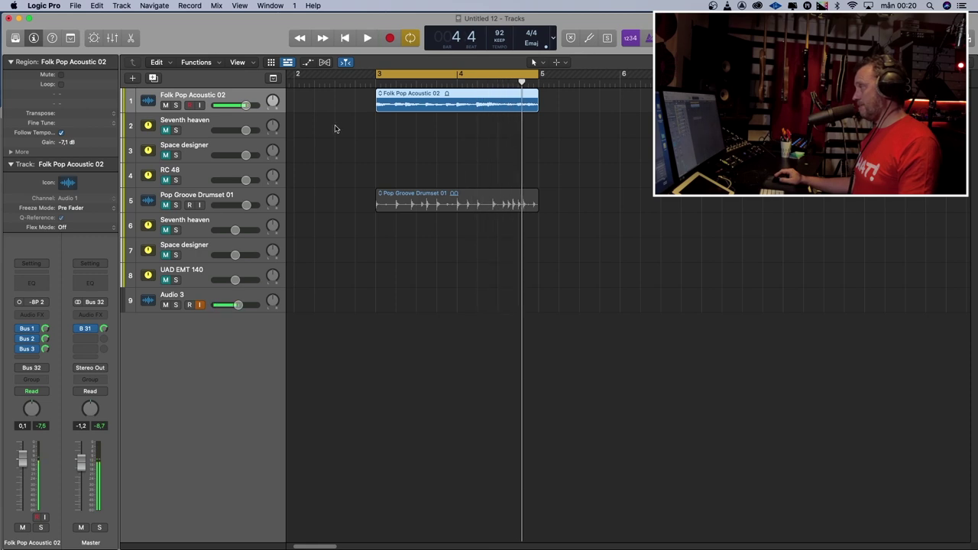
Step: Unmute the upper Seventh heaven reverb track and play the guitar loop through it
{"action": "left_click", "coordinate": [167, 131]}
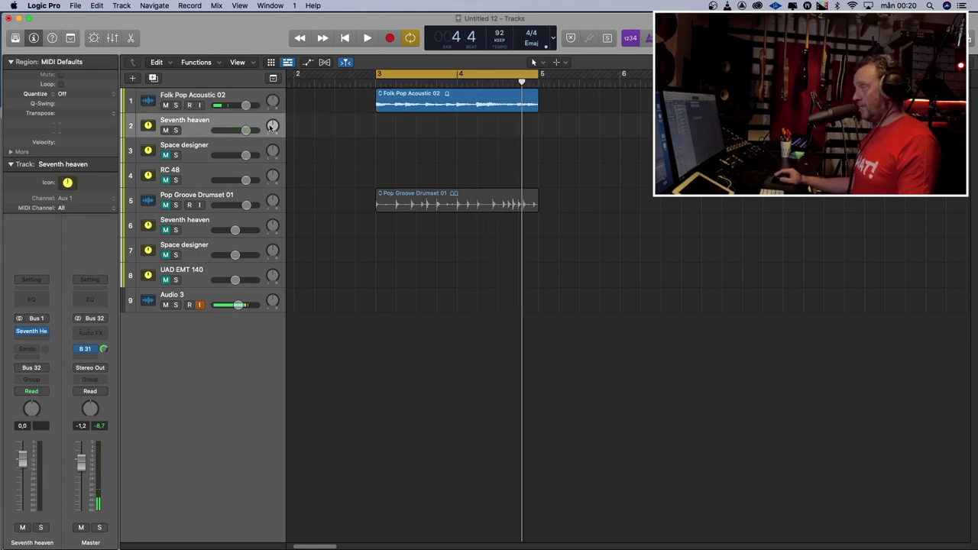
{"action": "key", "text": "space"}
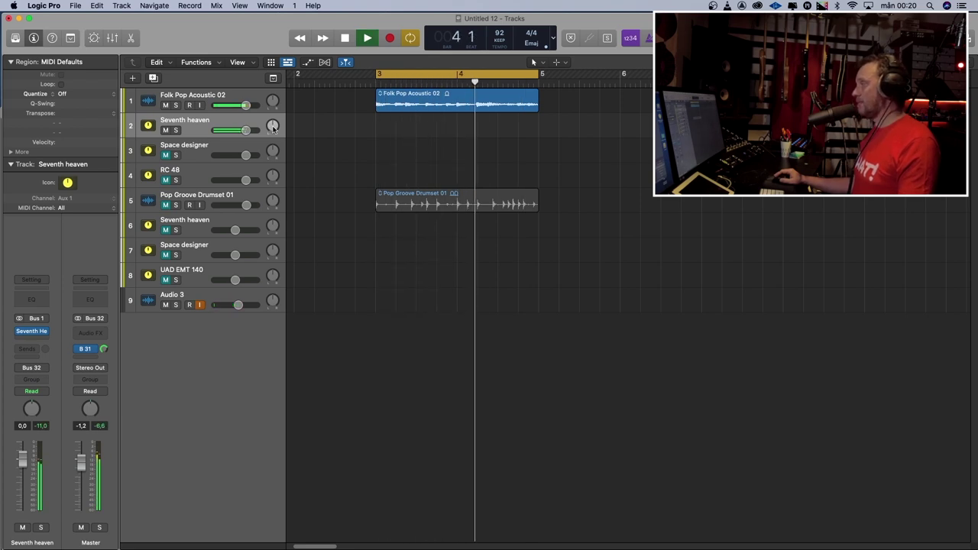
{"action": "key", "text": "space"}
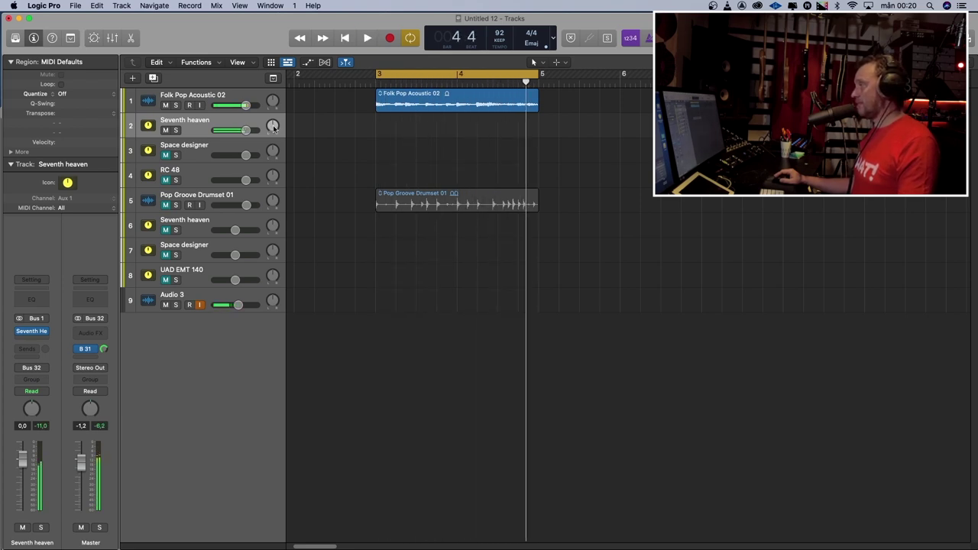
Step: Mute Seventh heaven and audition the guitar loop through Space designer alone and through RC 48 alone
{"action": "left_click", "coordinate": [167, 131]}
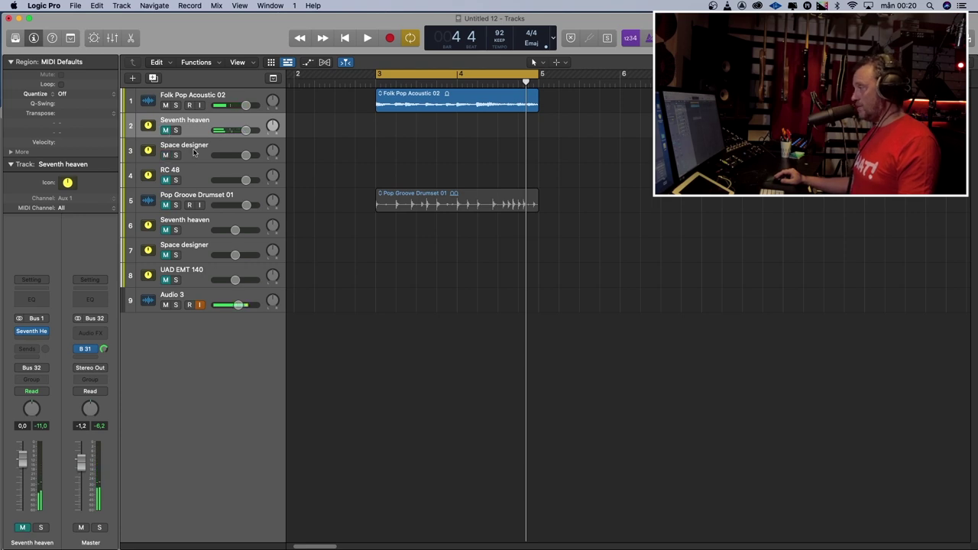
{"action": "key", "text": "space"}
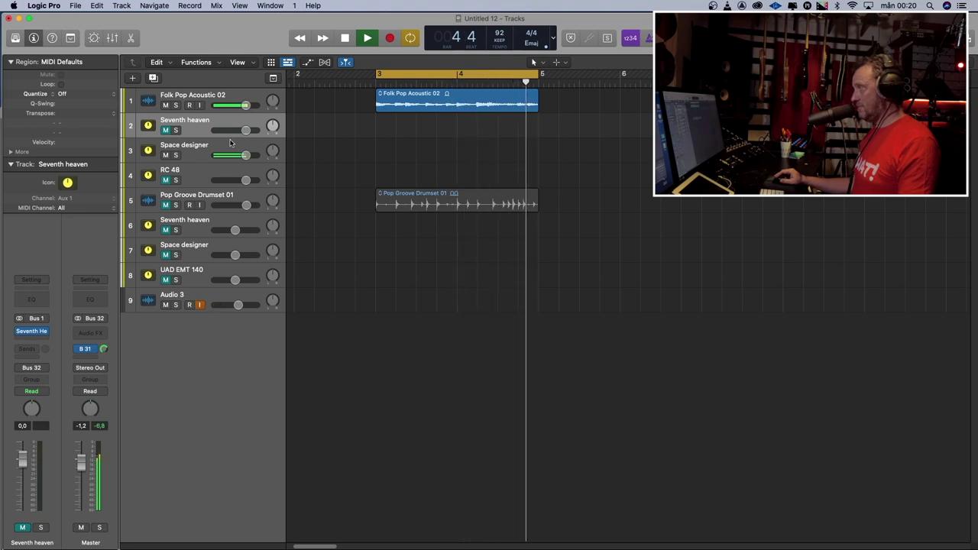
{"action": "key", "text": "space"}
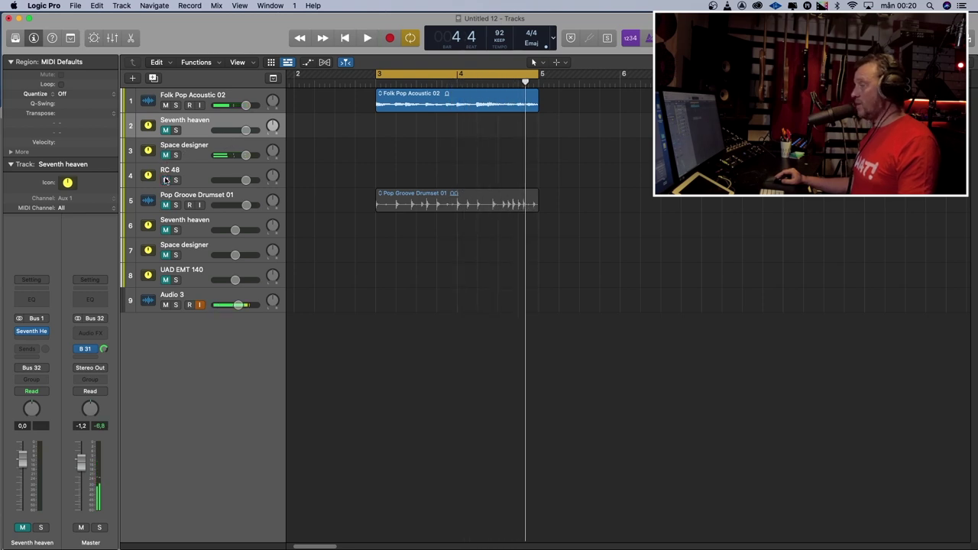
{"action": "key", "text": "space"}
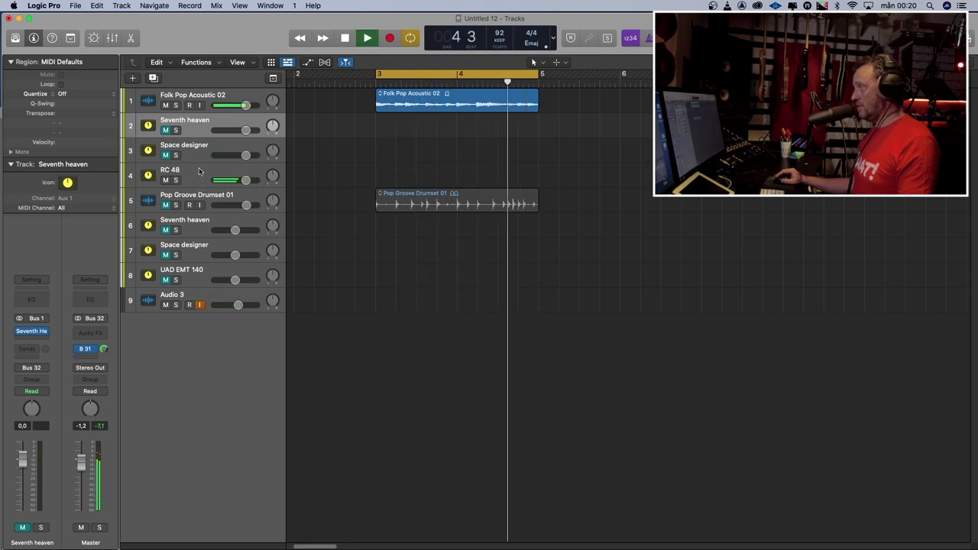
{"action": "key", "text": "space"}
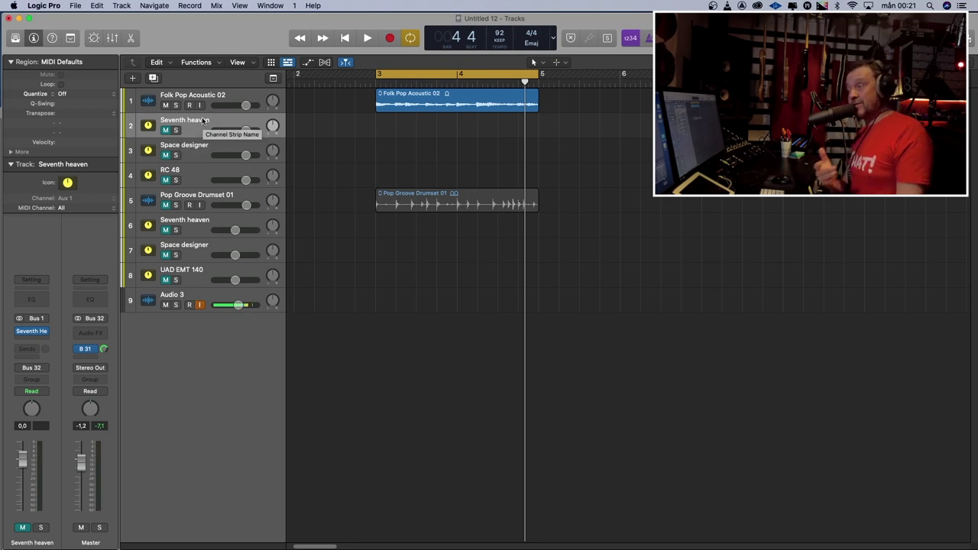
Step: Select the Folk Pop Acoustic 02 track and replay the guitar loop with all reverb tracks muted
{"action": "left_click", "coordinate": [226, 112]}
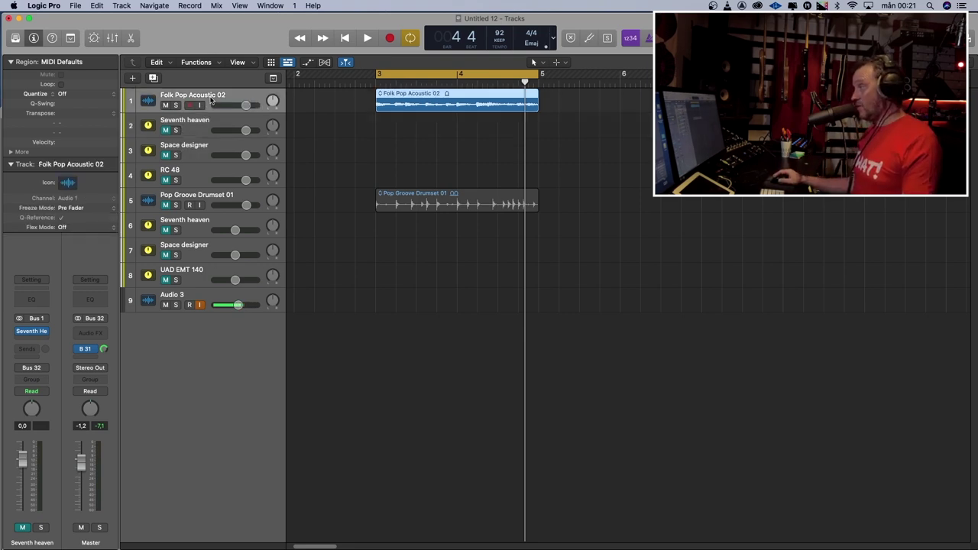
{"action": "key", "text": "space"}
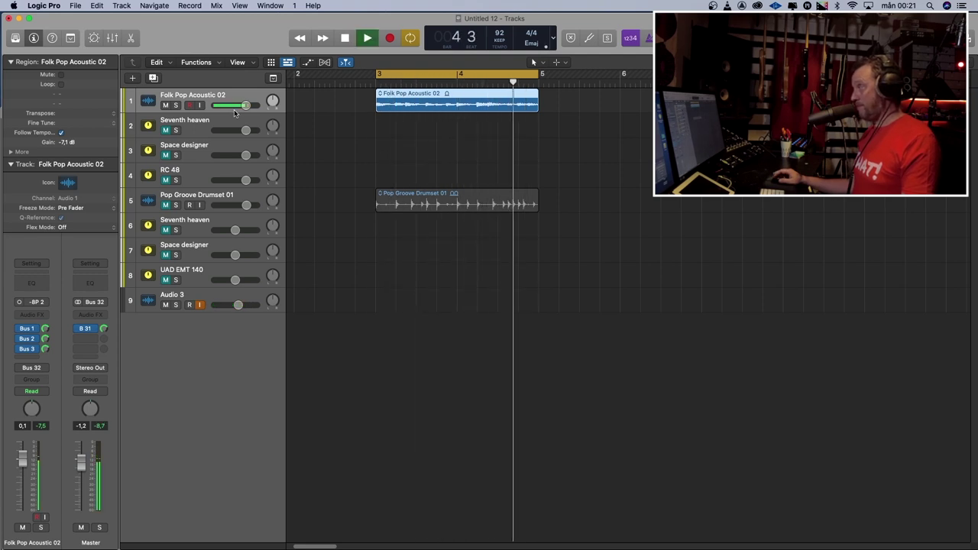
{"action": "key", "text": "space"}
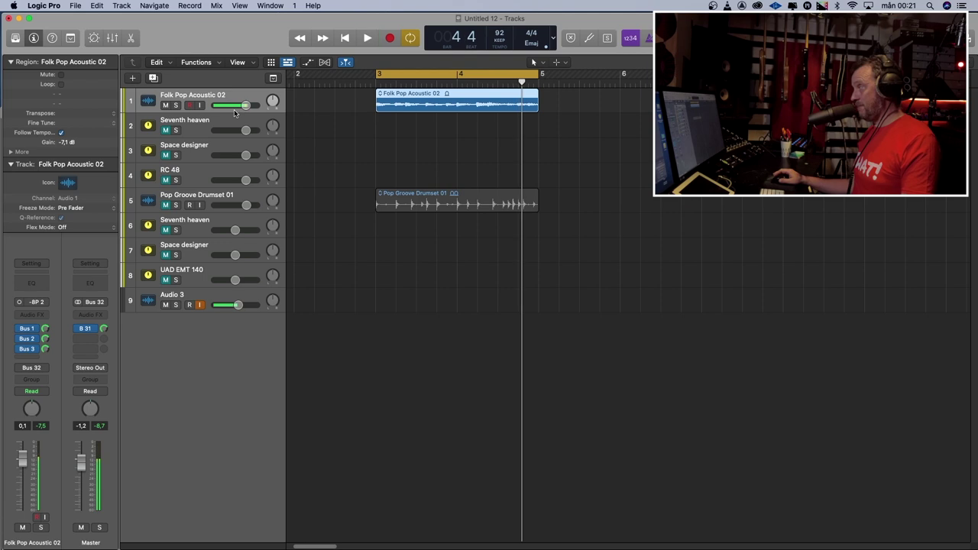
Step: Unmute the RC 48 reverb track and play the guitar loop through it
{"action": "left_click", "coordinate": [184, 175]}
{"action": "left_click", "coordinate": [165, 180]}
{"action": "key", "text": "space"}
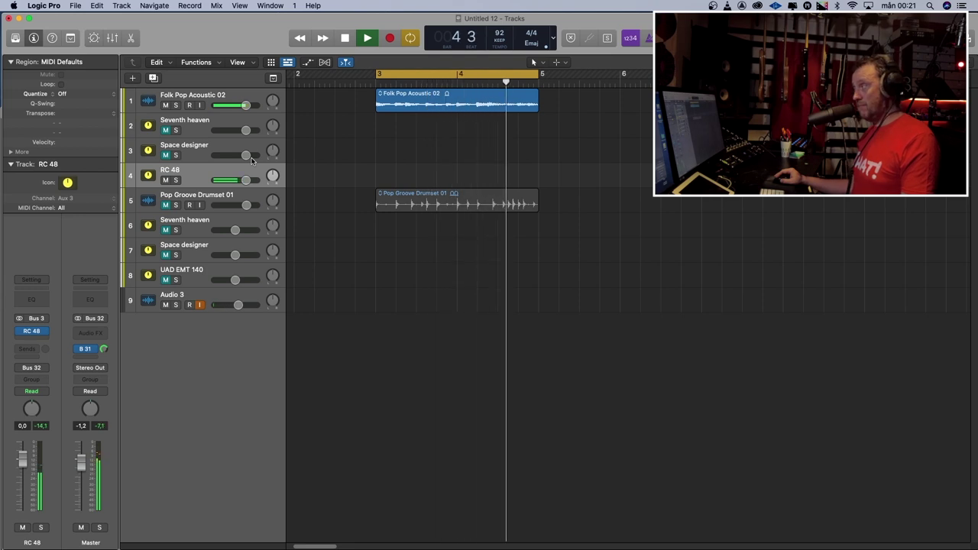
{"action": "key", "text": "space"}
Step: Mute RC 48 and audition the guitar loop through Space designer alone and through Seventh heaven alone
{"action": "left_click", "coordinate": [165, 180]}
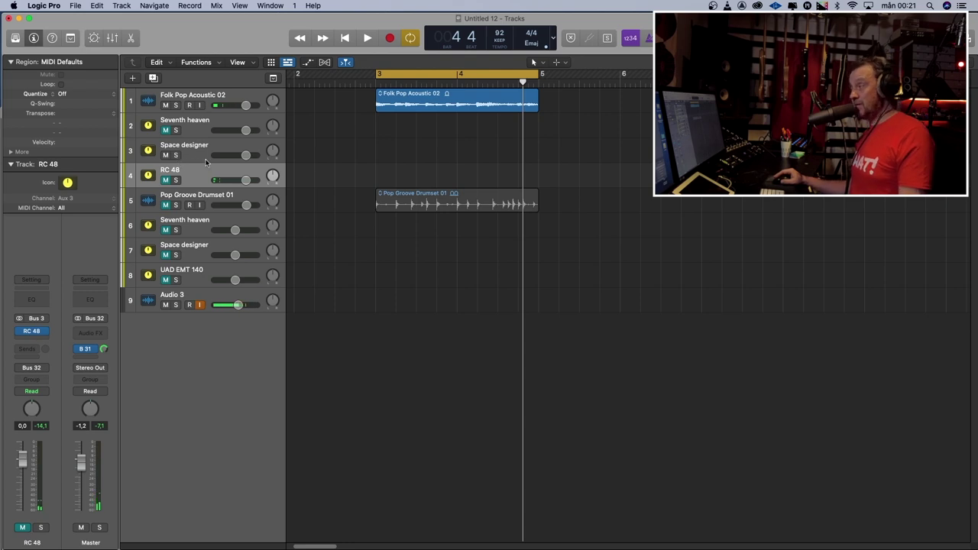
{"action": "key", "text": "space"}
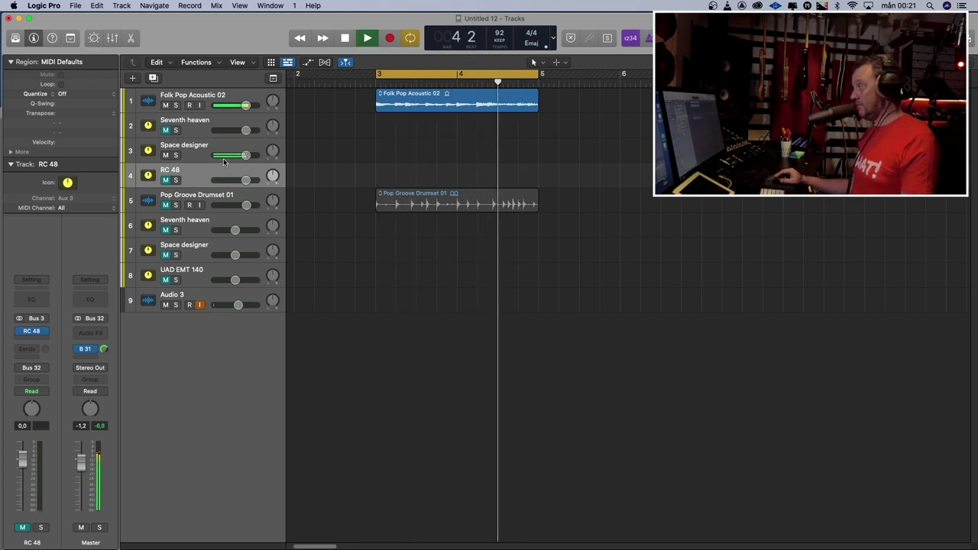
{"action": "key", "text": "space"}
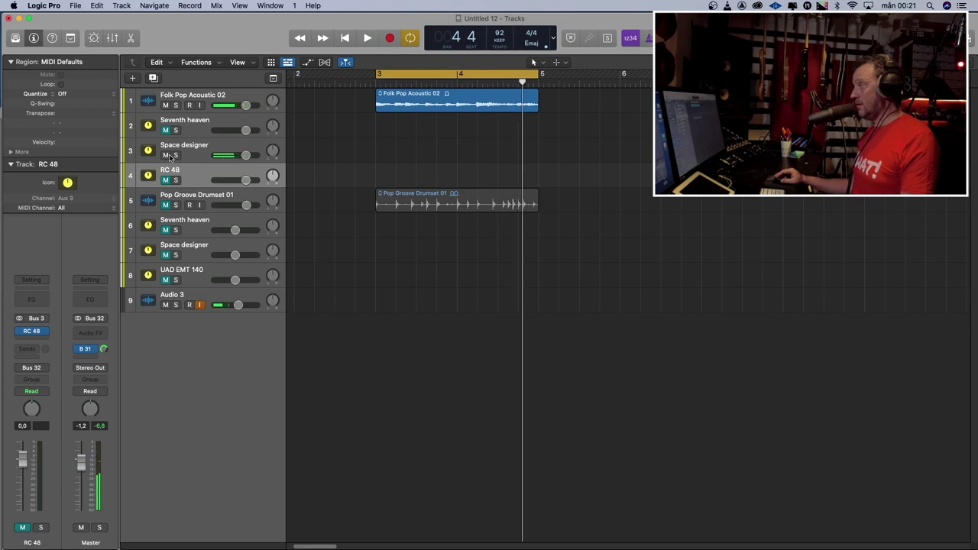
{"action": "key", "text": "space"}
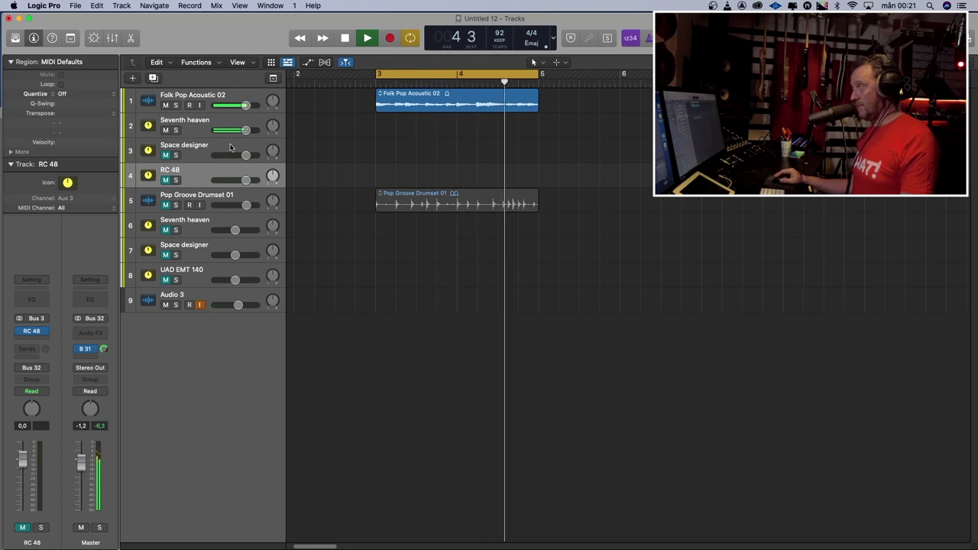
{"action": "key", "text": "space"}
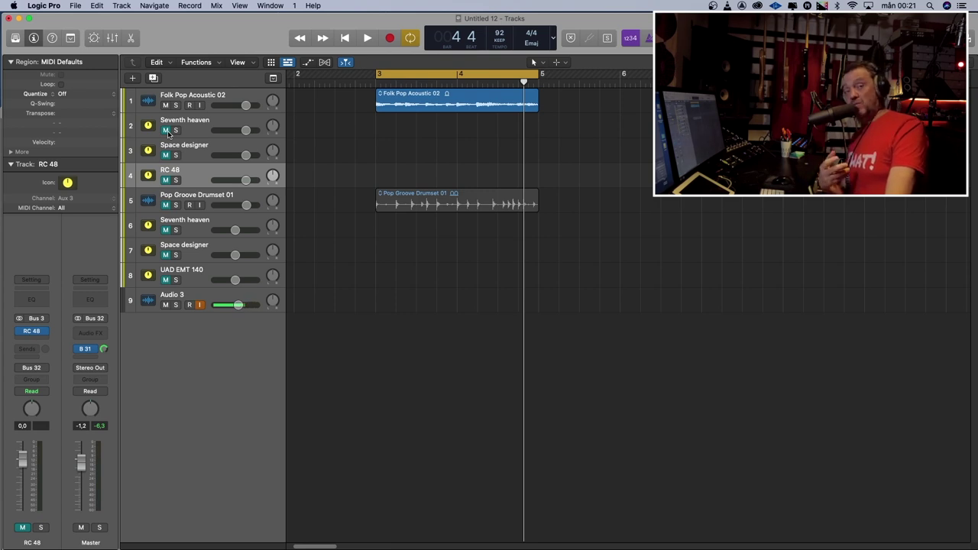
Step: Mute Folk Pop Acoustic 02, unmute and select Pop Groove Drumset 01, and play the drum loop without reverb
{"action": "key", "text": "Down"}
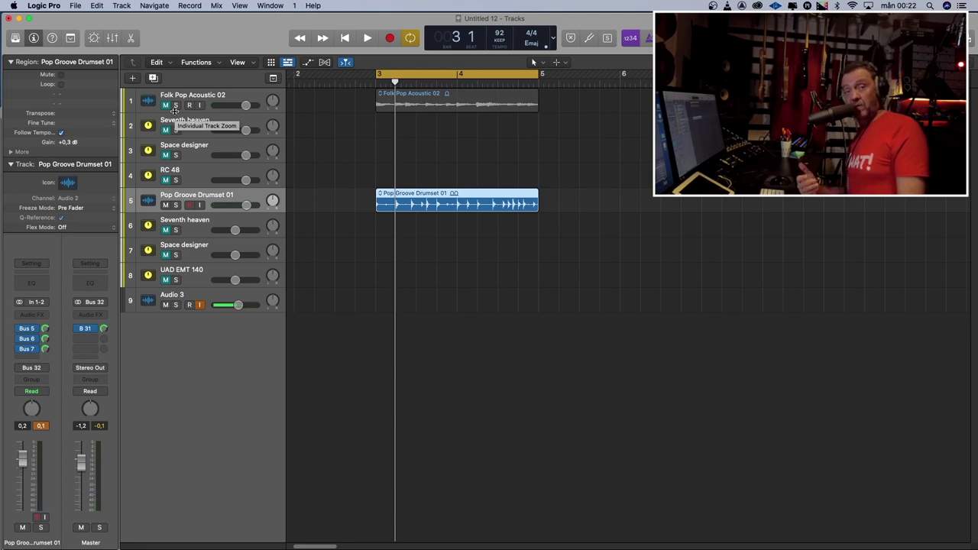
{"action": "key", "text": "space"}
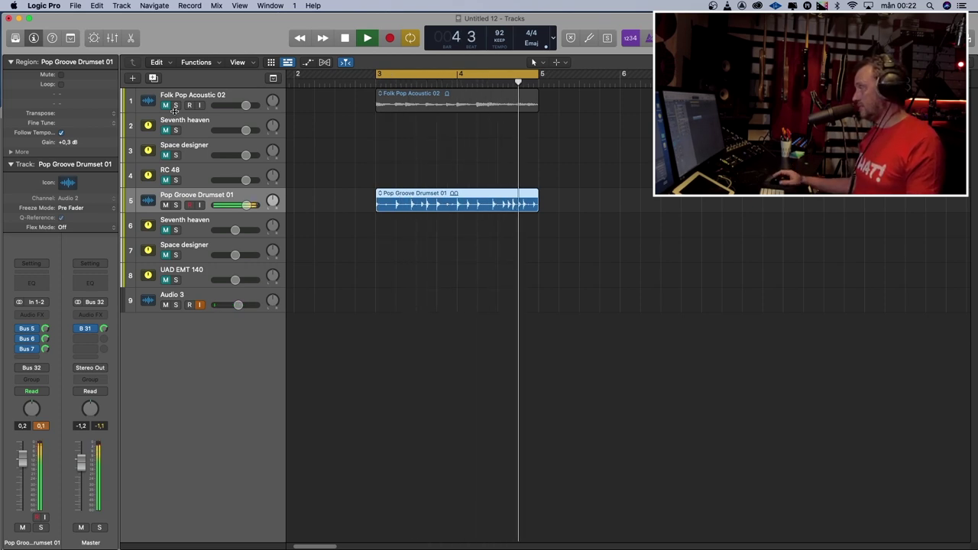
{"action": "key", "text": "space"}
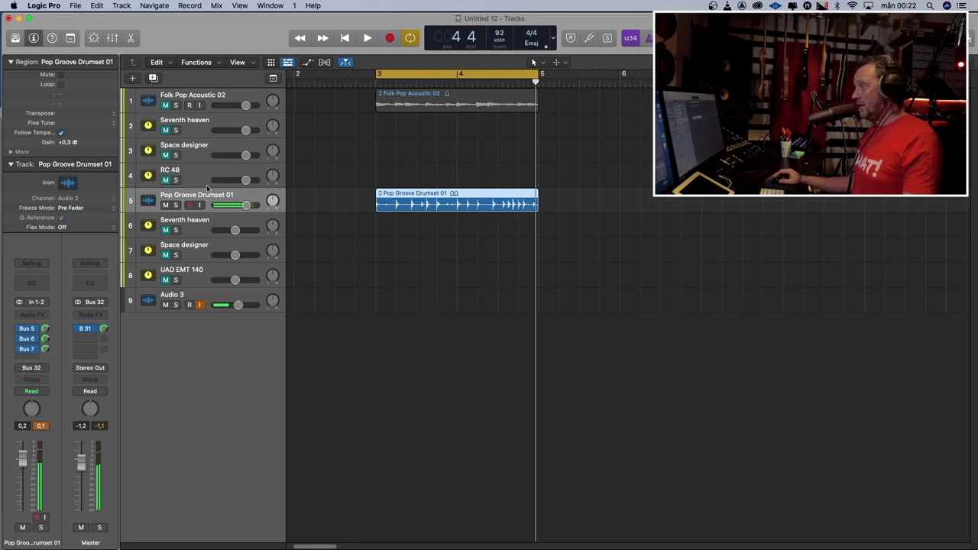
Step: Inspect the Seventh Heaven plug-in settings on the drum loop's Seventh heaven reverb track and close its window
{"action": "left_click", "coordinate": [193, 232]}
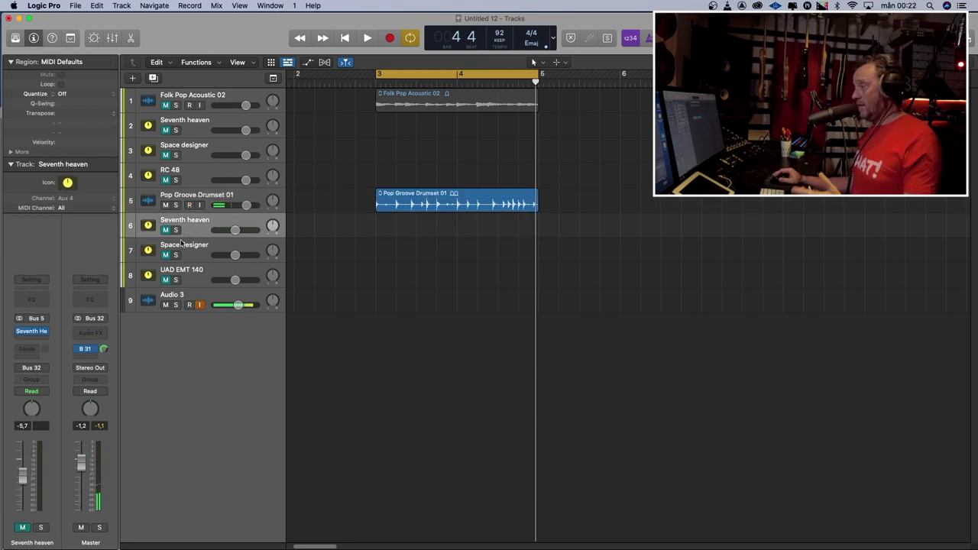
{"action": "left_click", "coordinate": [34, 333]}
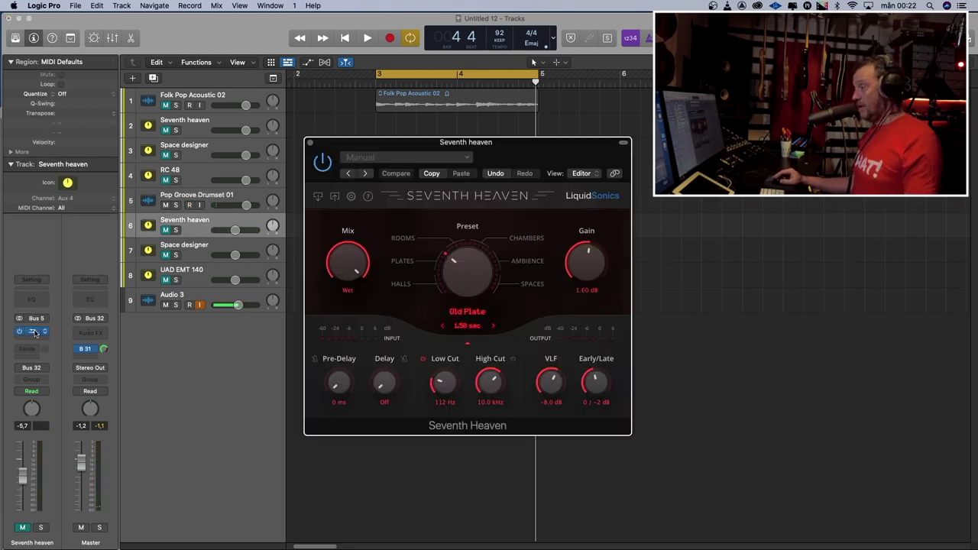
{"action": "left_click_drag", "start_coordinate": [480, 155], "coordinate": [415, 117]}
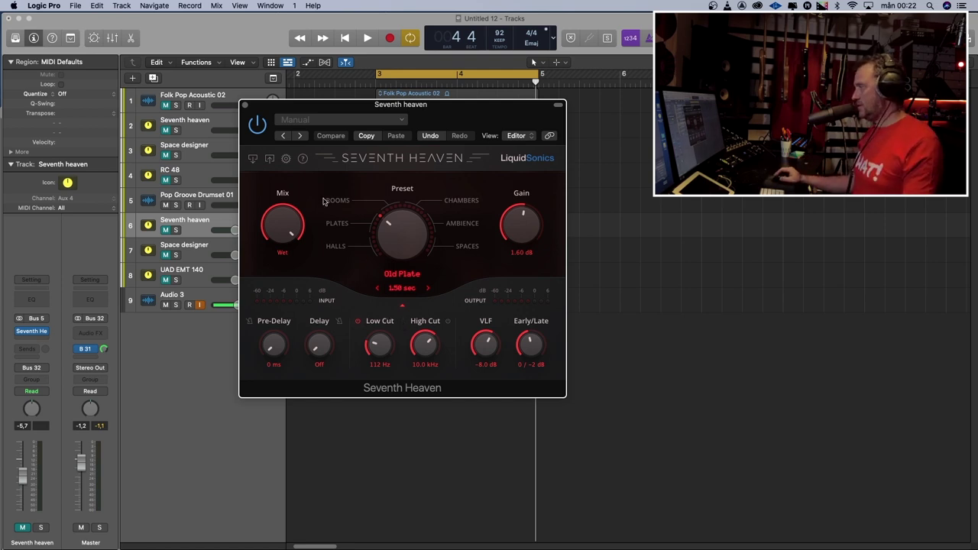
{"action": "left_click", "coordinate": [245, 105]}
Step: Inspect the Space Designer and Channel EQ settings on the drum loop's Space designer track and close both plug-in windows
{"action": "left_click", "coordinate": [191, 248]}
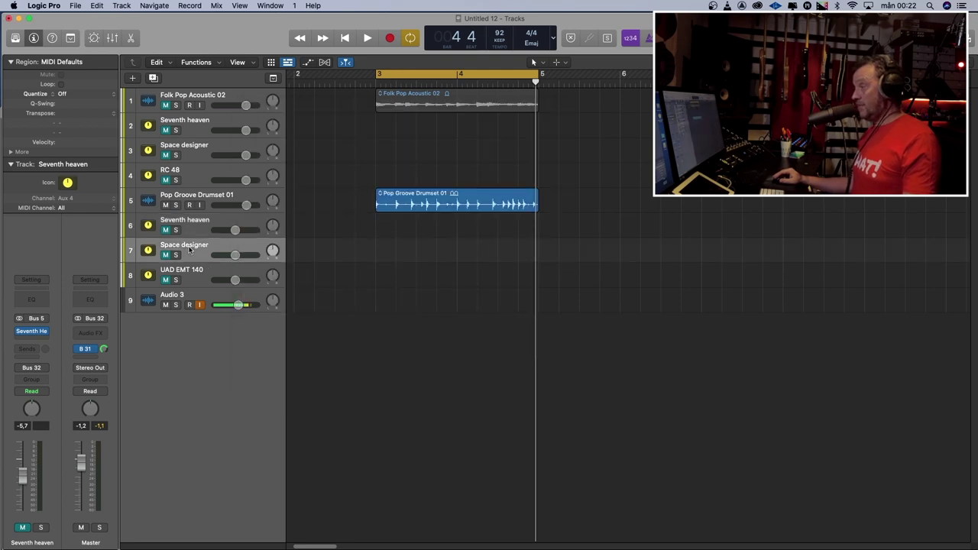
{"action": "left_click", "coordinate": [34, 330]}
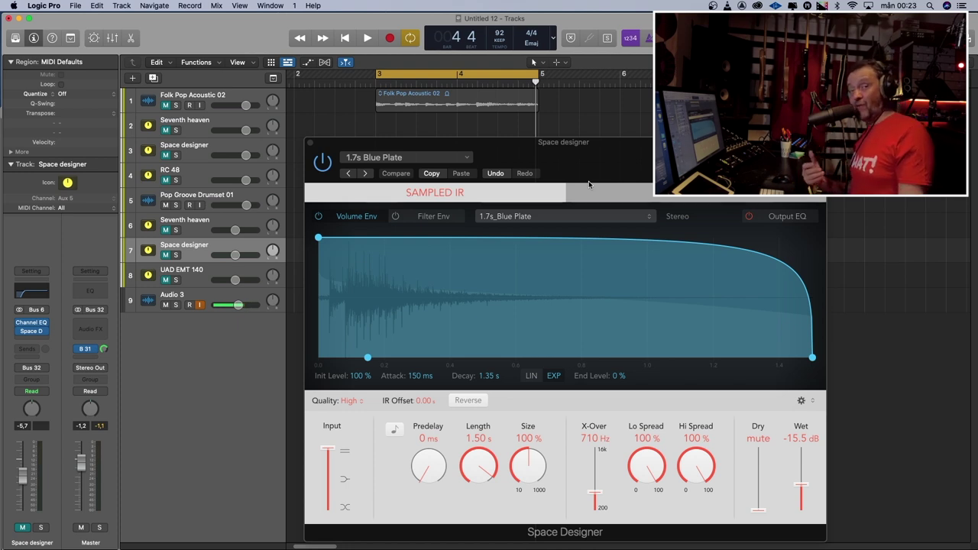
{"action": "left_click", "coordinate": [39, 322]}
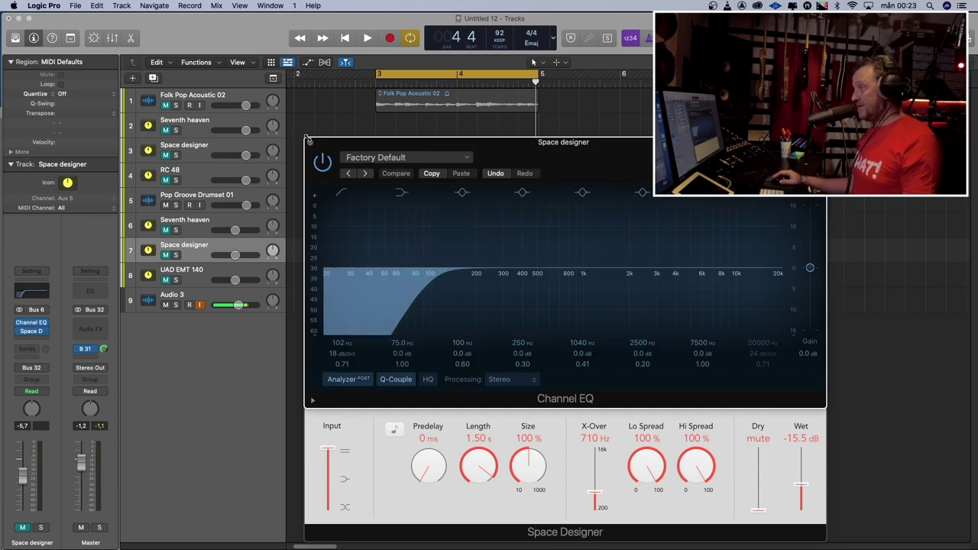
{"action": "left_click", "coordinate": [312, 143]}
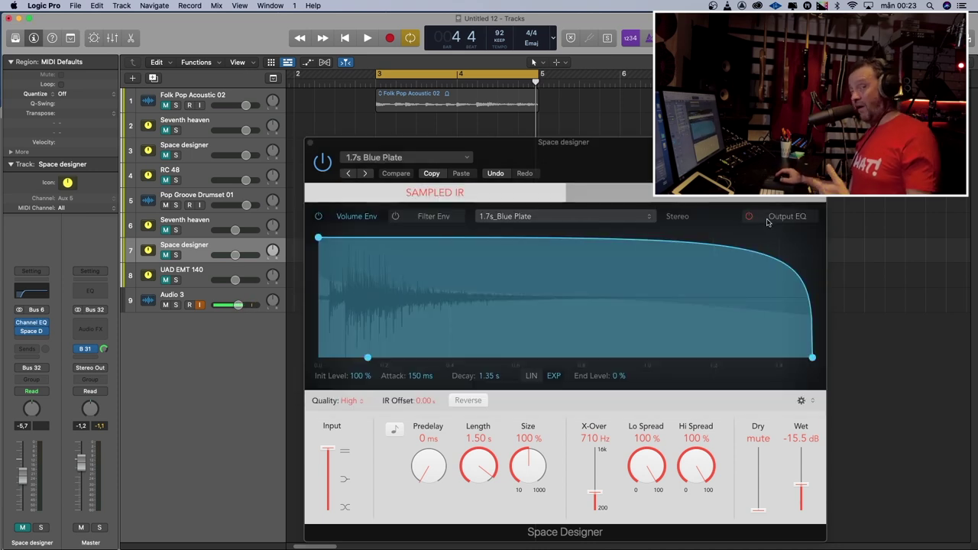
{"action": "left_click", "coordinate": [311, 144]}
Step: Inspect the UAD EMT 140 plate reverb settings on its track and close the plug-in window
{"action": "left_click", "coordinate": [191, 272]}
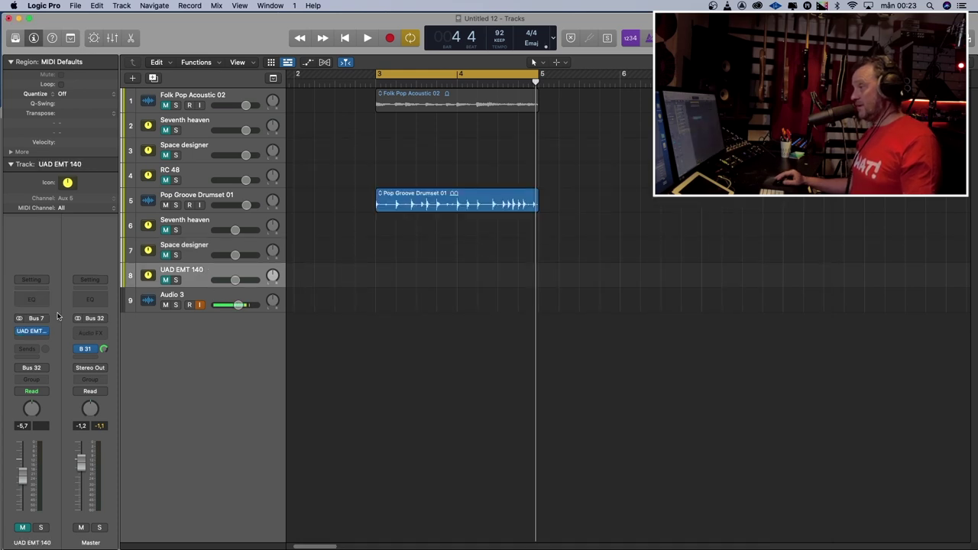
{"action": "left_click", "coordinate": [32, 330]}
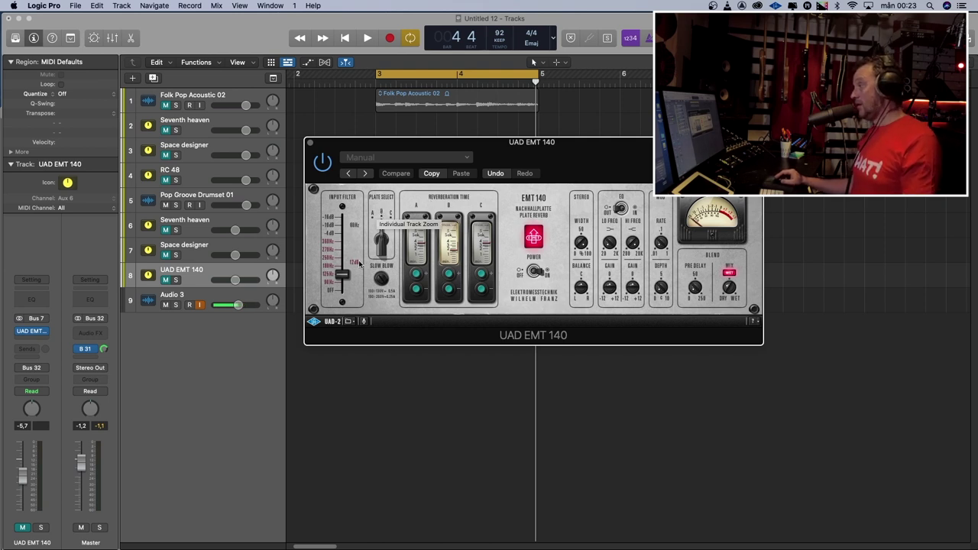
{"action": "left_click", "coordinate": [311, 144]}
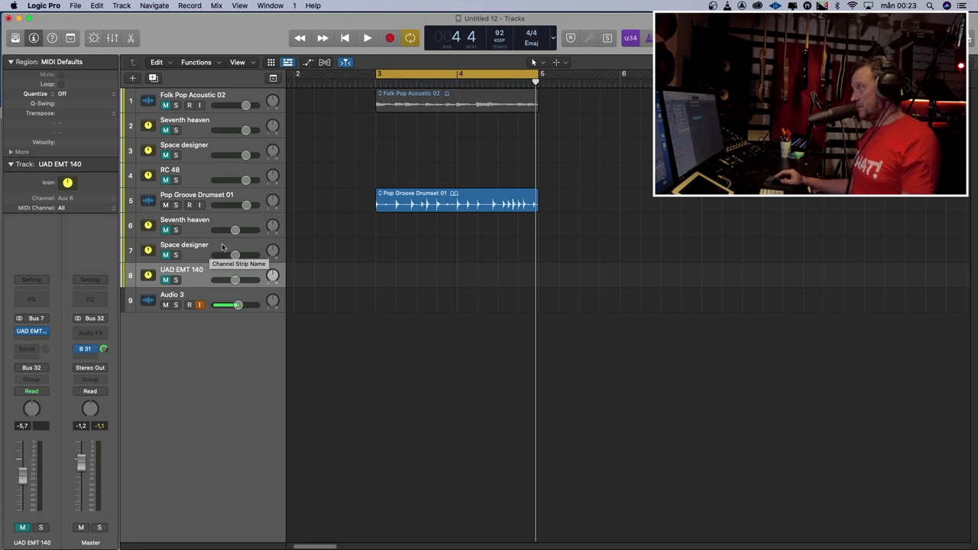
Step: Select Pop Groove Drumset 01 and play the drum loop dry and through its Seventh heaven reverb track
{"action": "left_click", "coordinate": [220, 196]}
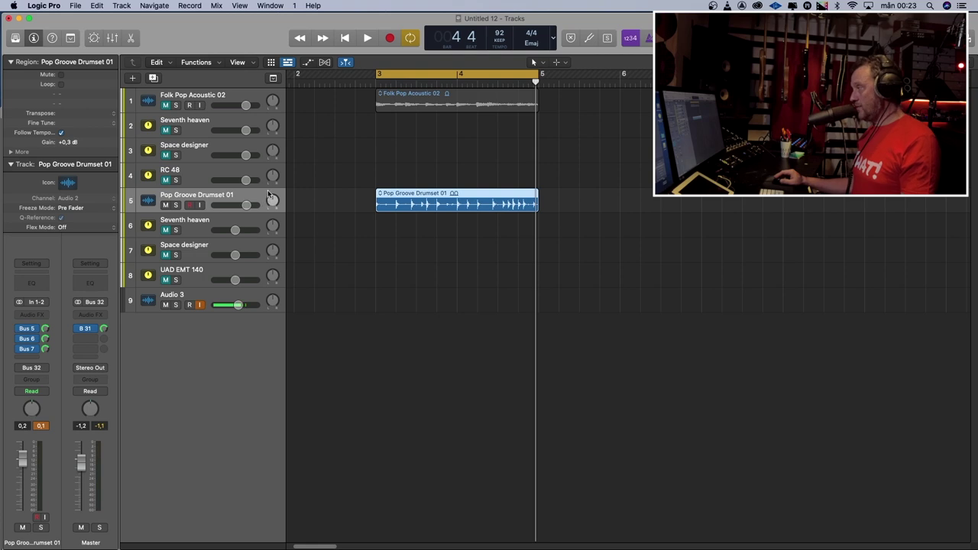
{"action": "key", "text": "space"}
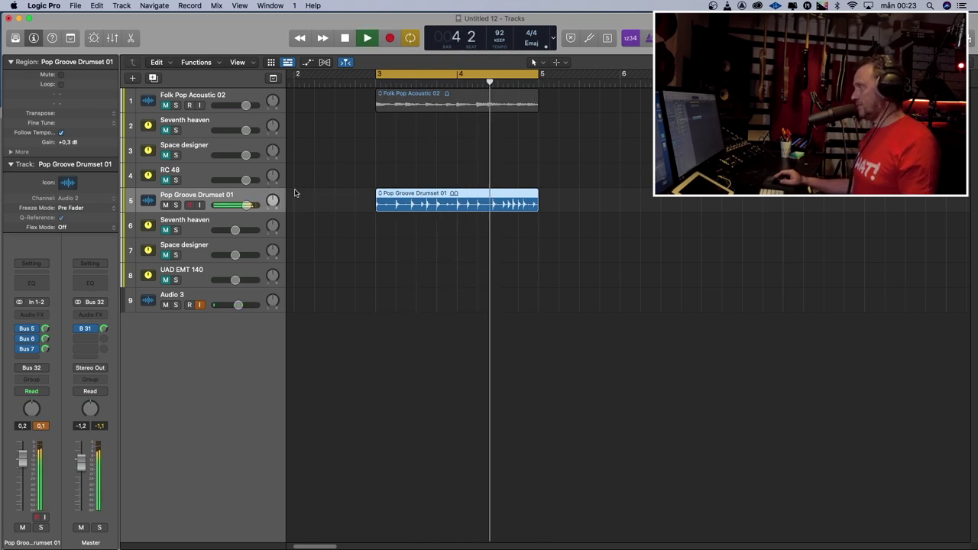
{"action": "key", "text": "space"}
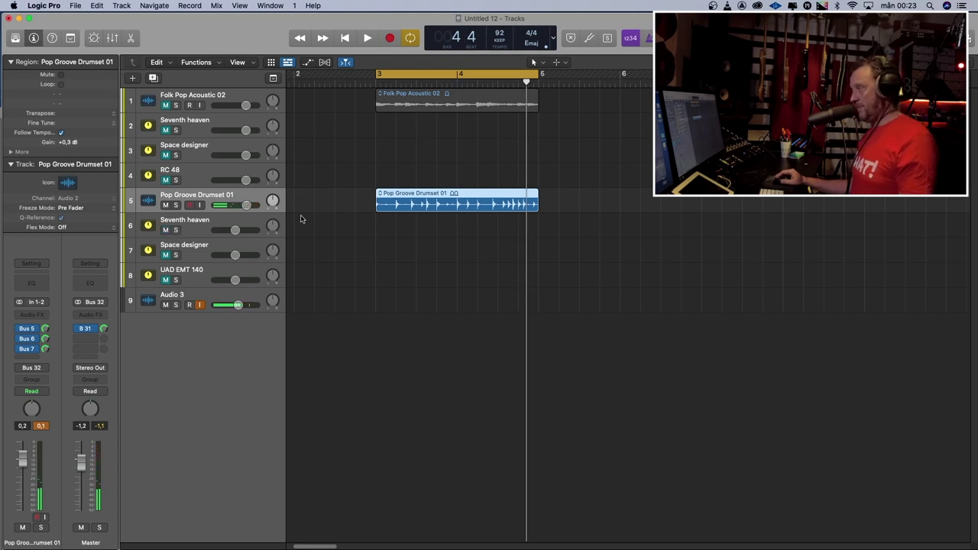
{"action": "key", "text": "space"}
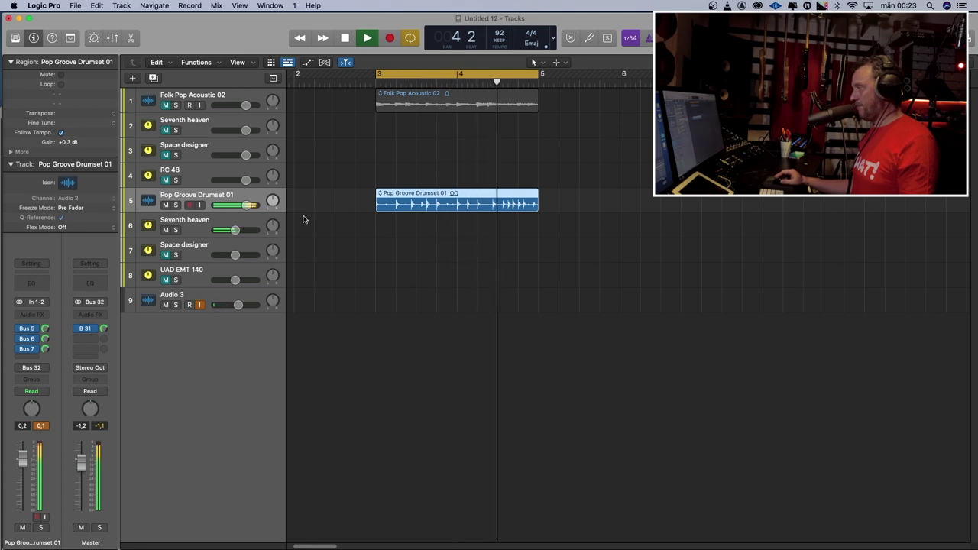
{"action": "key", "text": "space"}
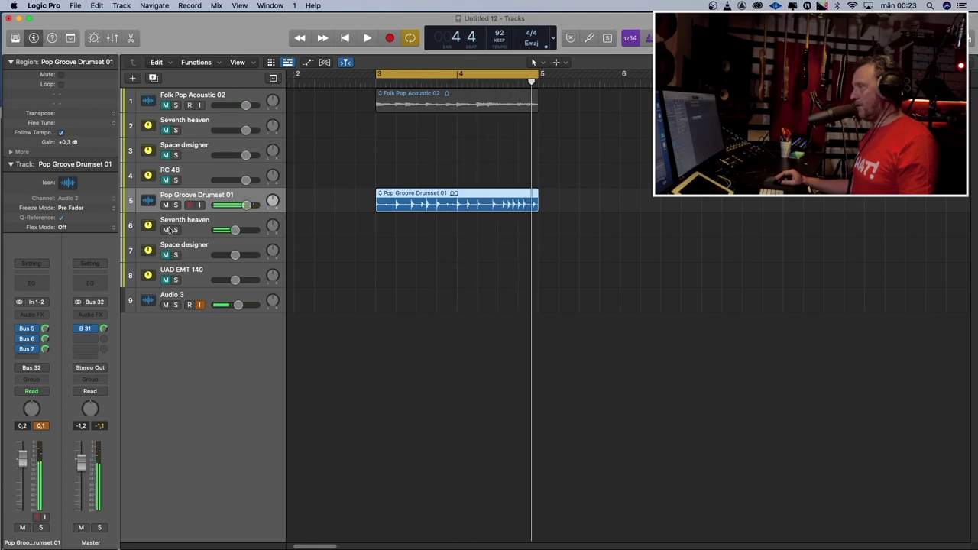
Step: Audition the drum loop through Space designer alone and through UAD EMT 140 alone
{"action": "key", "text": "space"}
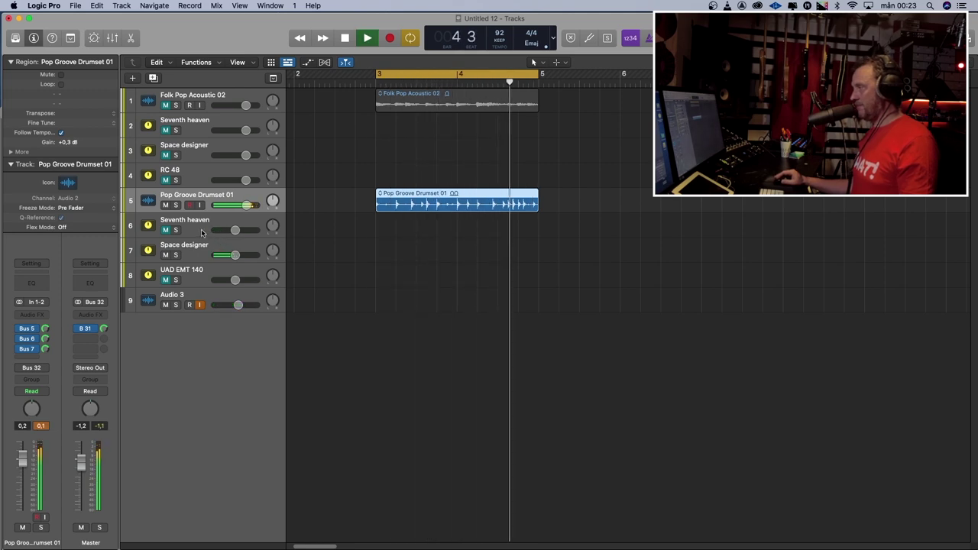
{"action": "key", "text": "space"}
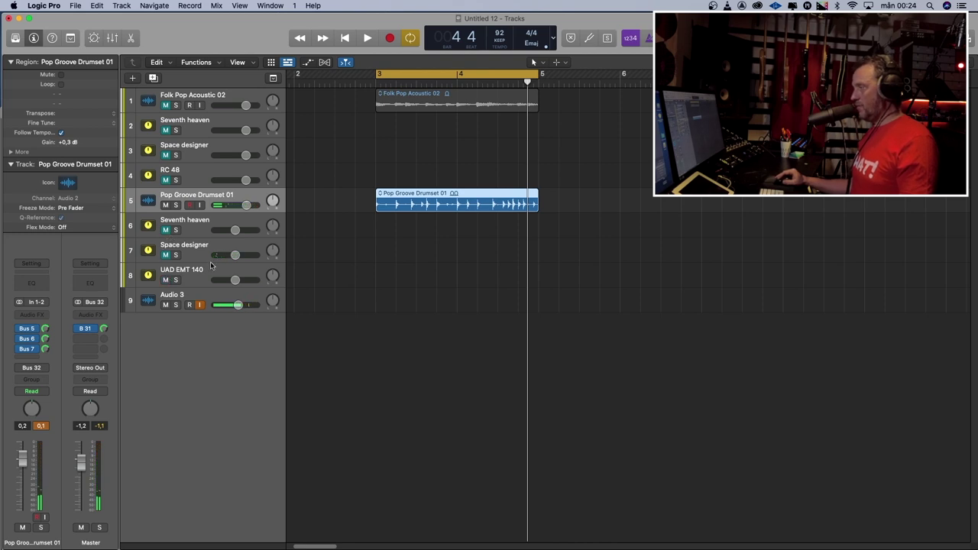
{"action": "key", "text": "space"}
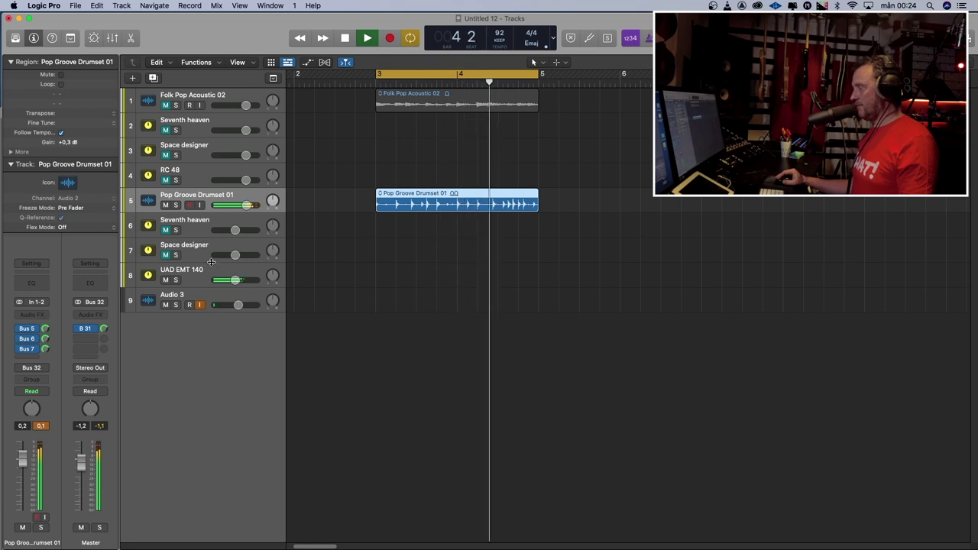
{"action": "key", "text": "space"}
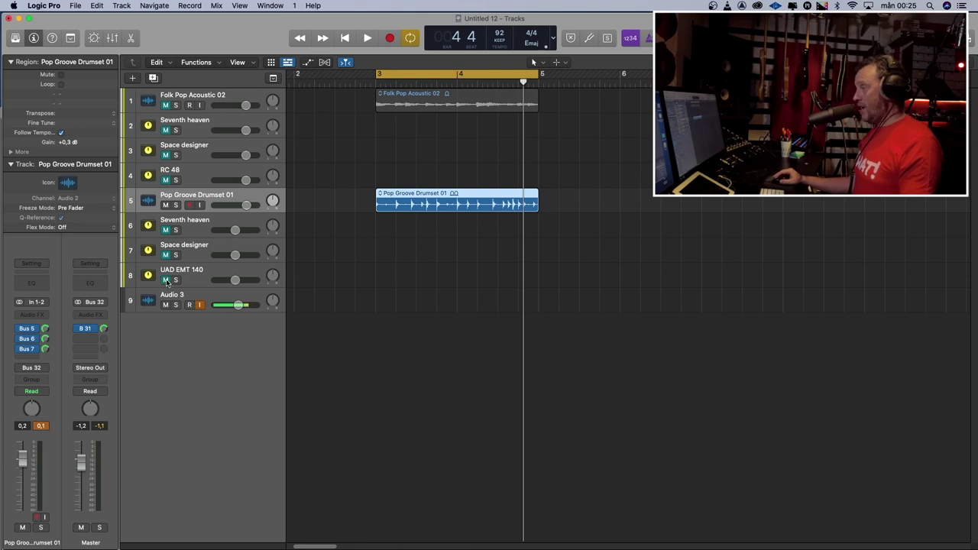
Step: Replay the drum loop with all reverb tracks muted and through UAD EMT 140 alone
{"action": "key", "text": "space"}
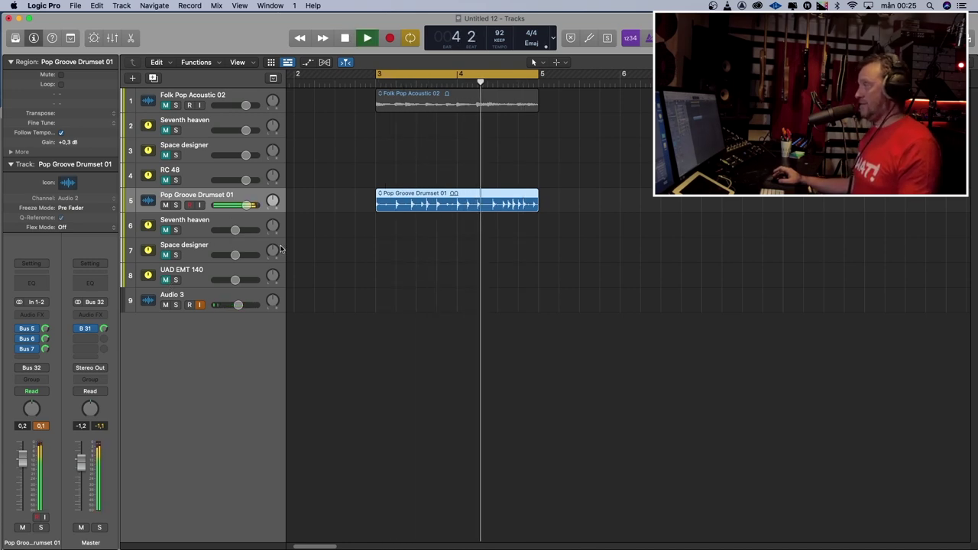
{"action": "key", "text": "space"}
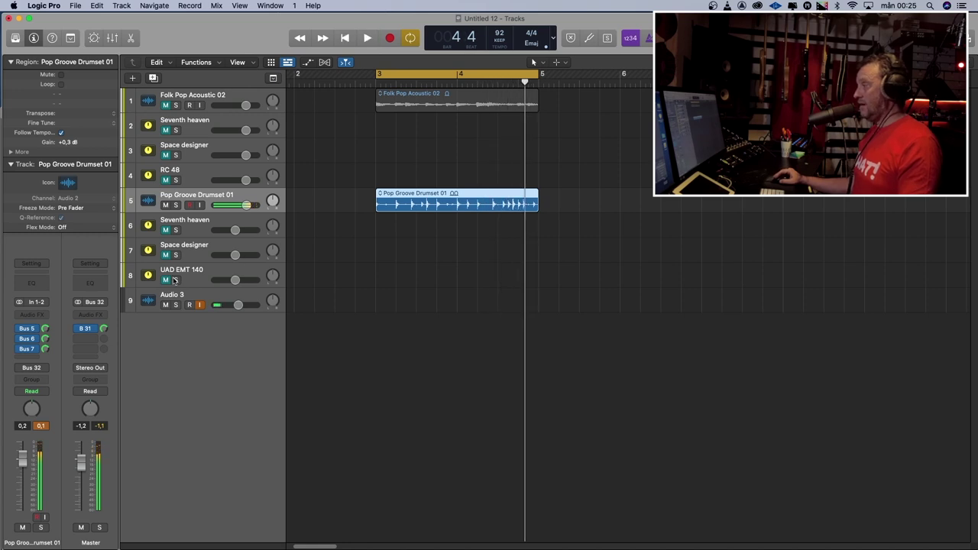
{"action": "key", "text": "space"}
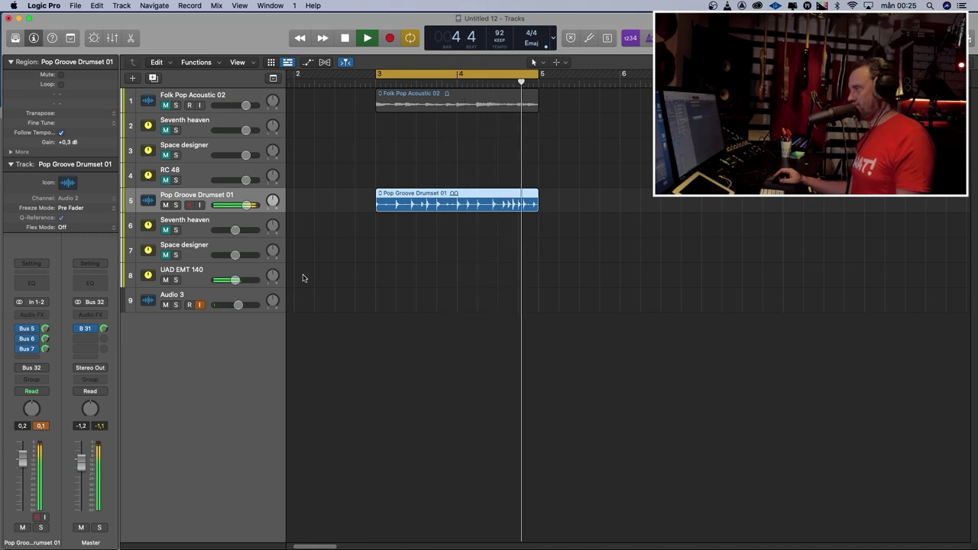
{"action": "key", "text": "space"}
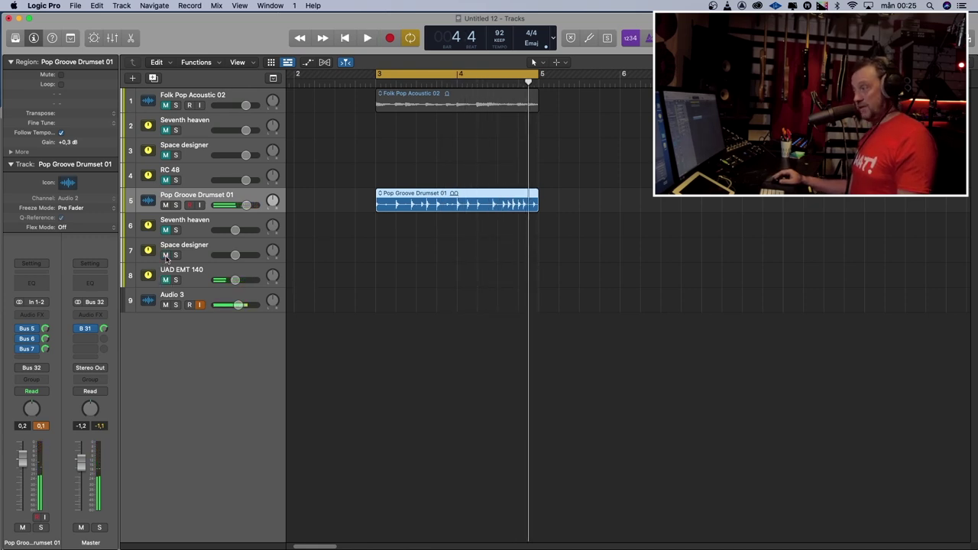
Step: Replay the drum loop through Space designer alone and through Seventh heaven alone
{"action": "key", "text": "space"}
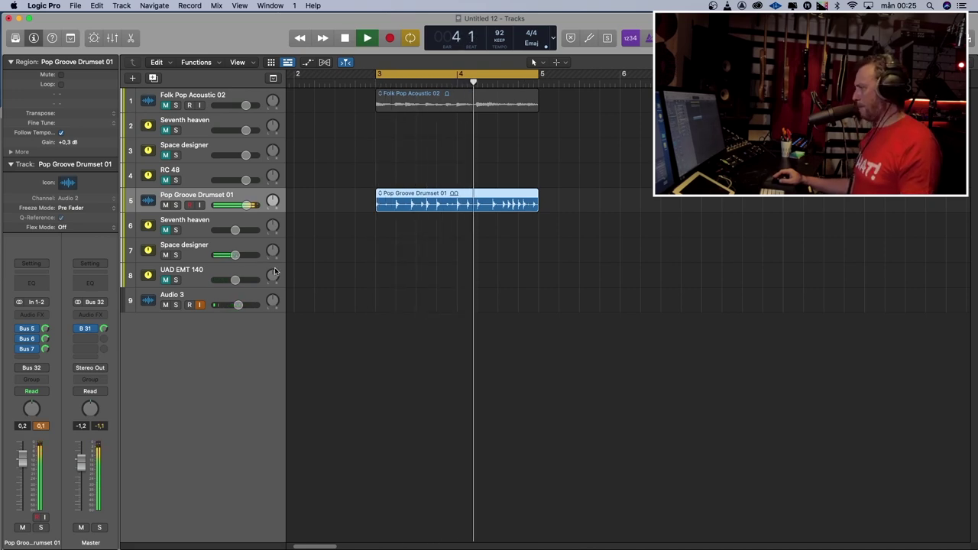
{"action": "key", "text": "space"}
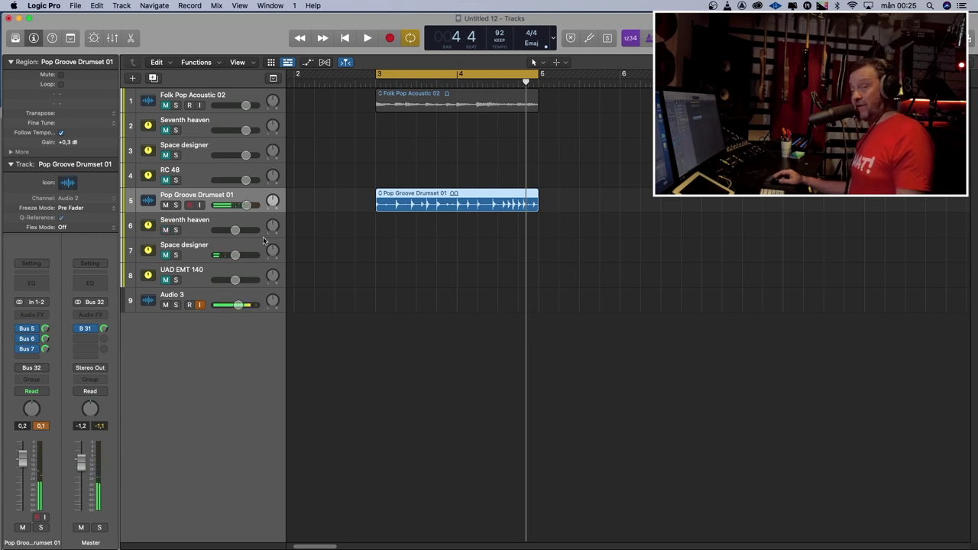
{"action": "key", "text": "space"}
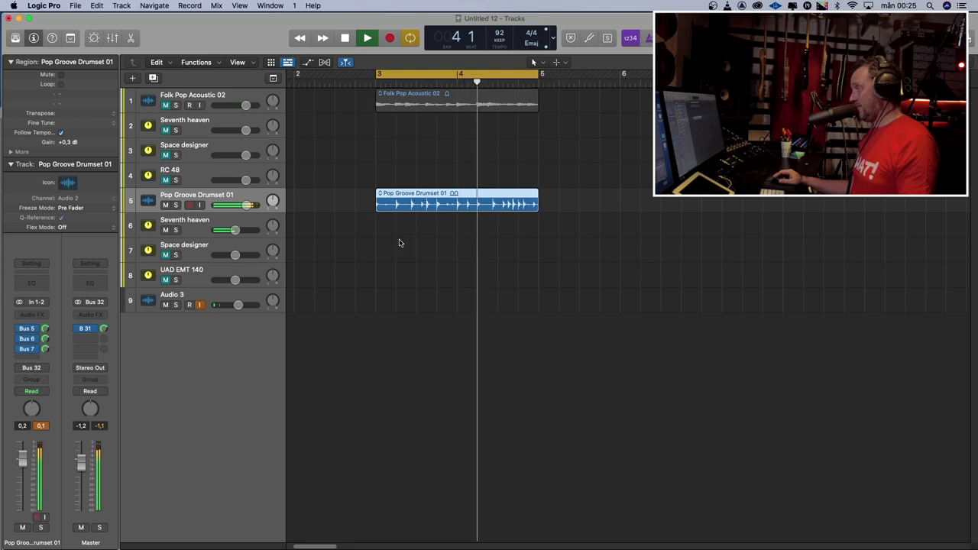
{"action": "key", "text": "space"}
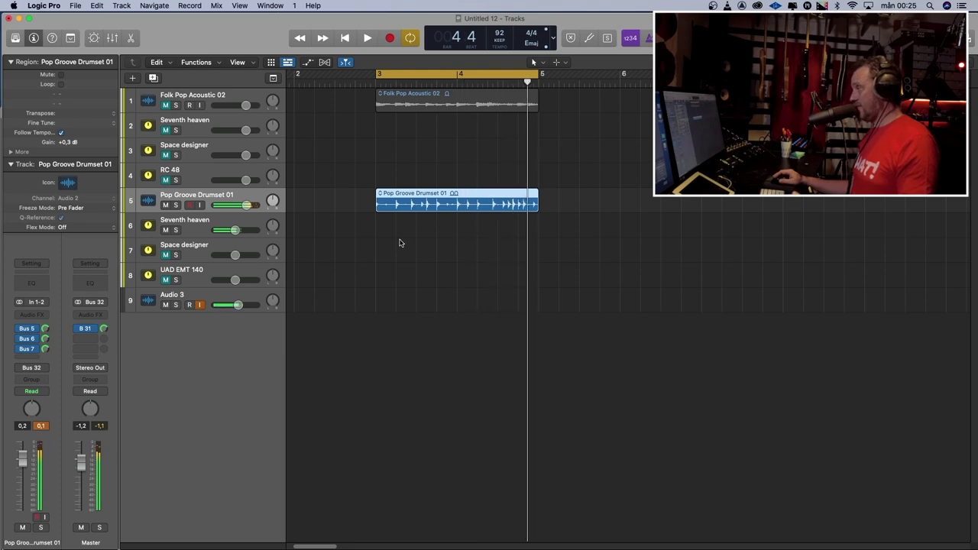
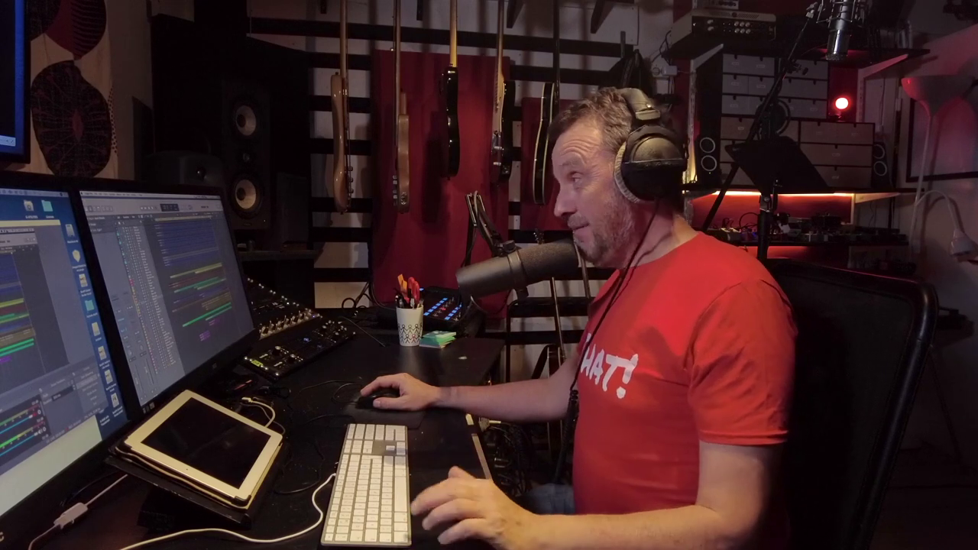
Step: Show the mixer of the Introsong for plugin demos project, unmute the Room channel, and inspect Seventh Heaven on Office and Room
{"action": "key", "text": "2"}
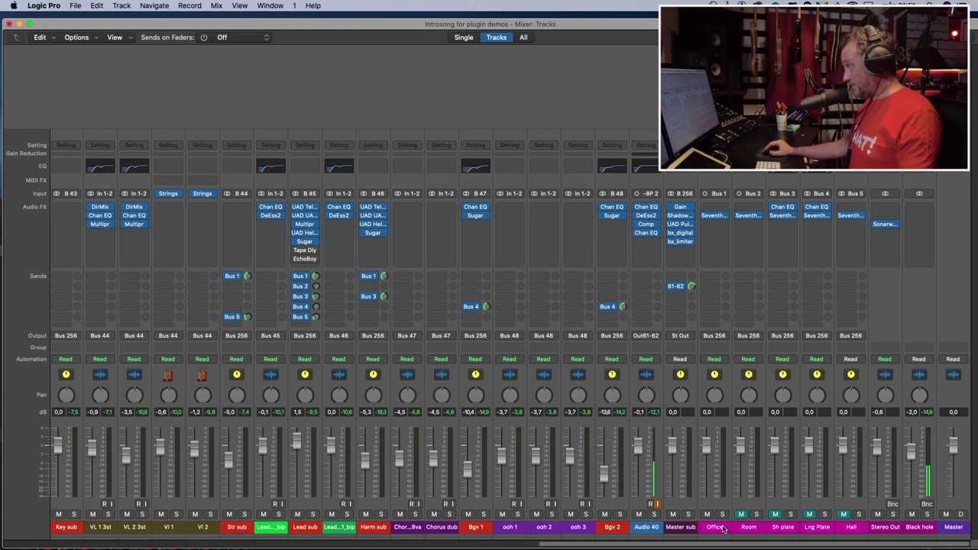
{"action": "left_click", "coordinate": [715, 215]}
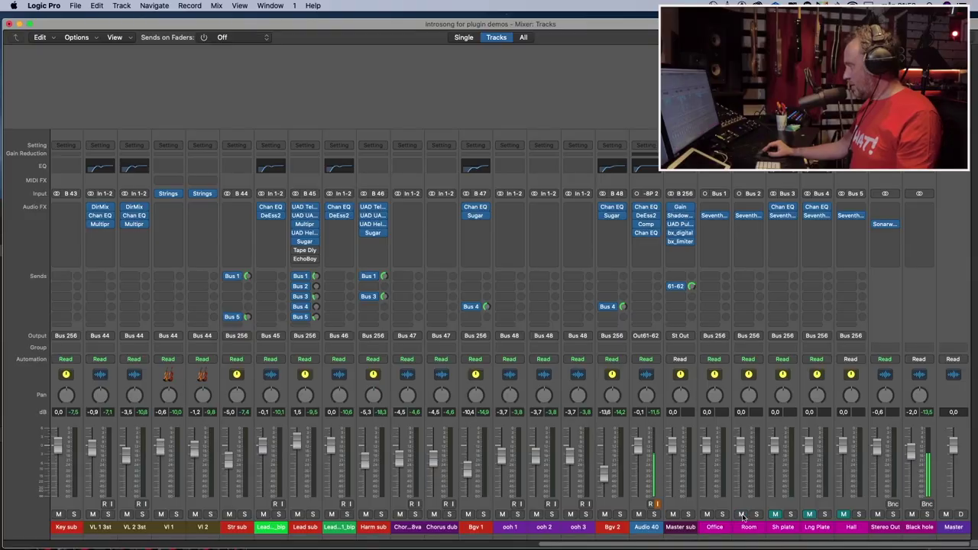
{"action": "left_click", "coordinate": [750, 217]}
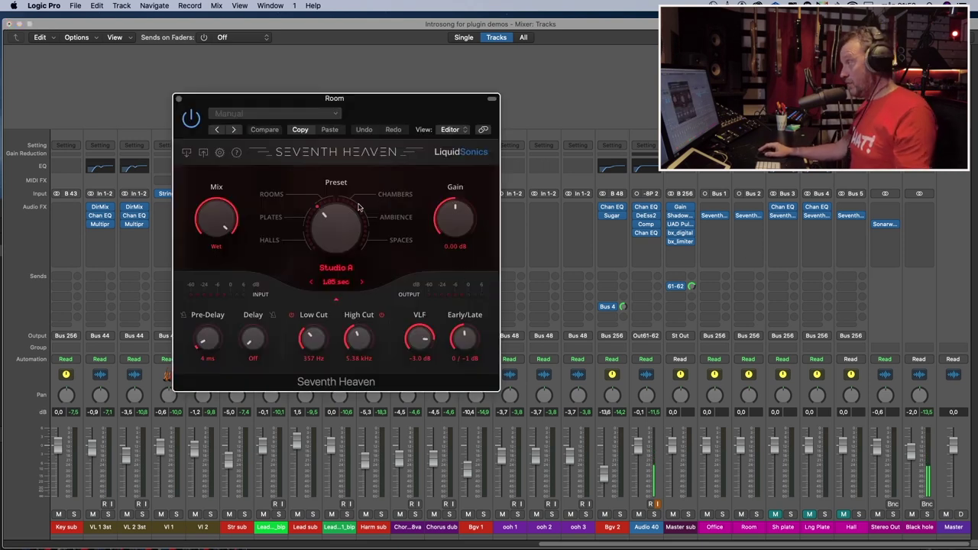
{"action": "key", "text": "super+w"}
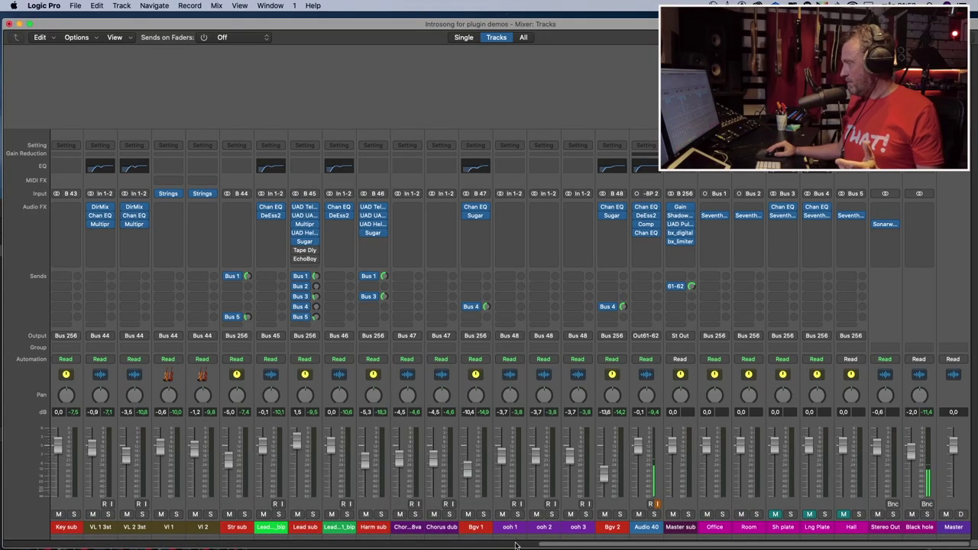
Step: Review the sends on the guitar and keyboard channels, and unmute and select the Sh plate reverb channel
{"action": "left_click_drag", "start_coordinate": [568, 545], "coordinate": [262, 539]}
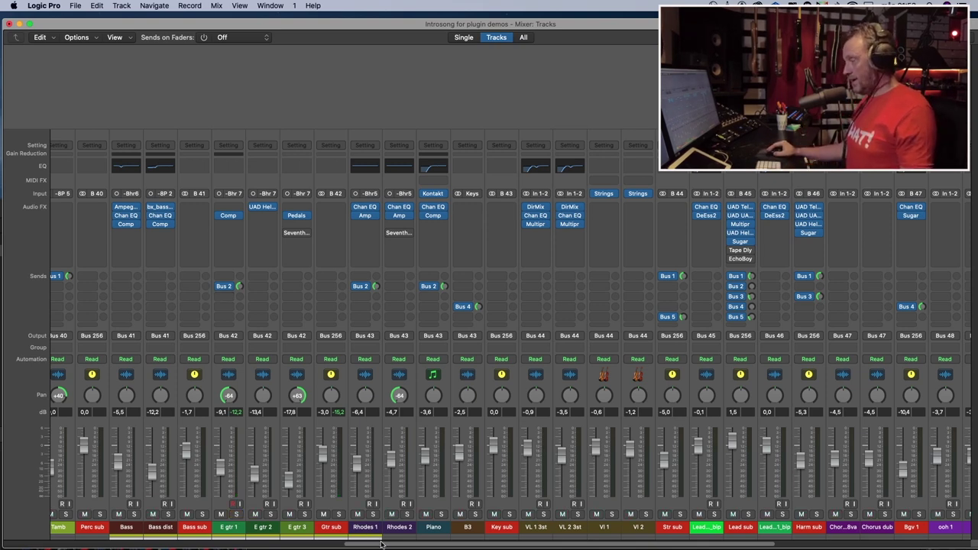
{"action": "left_click_drag", "start_coordinate": [381, 543], "coordinate": [275, 543]}
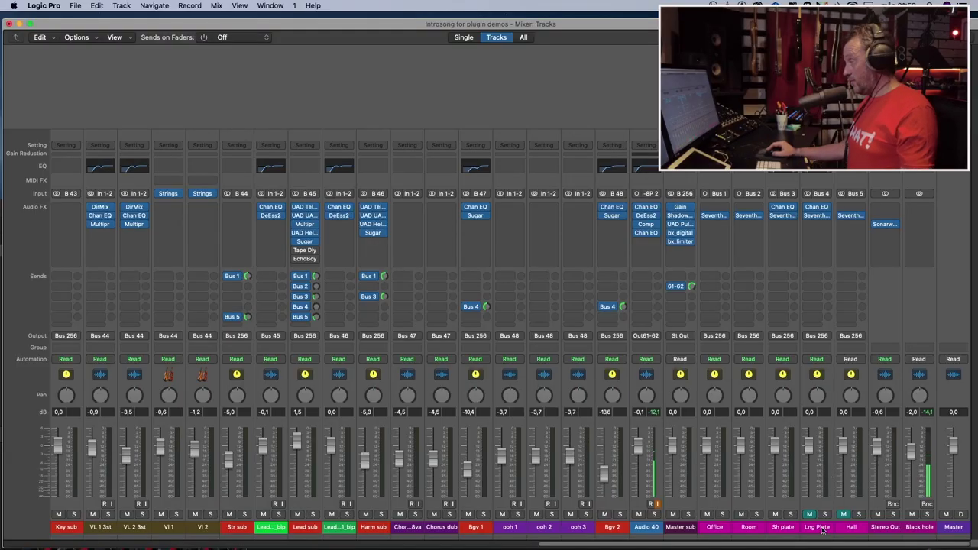
{"action": "left_click", "coordinate": [782, 527]}
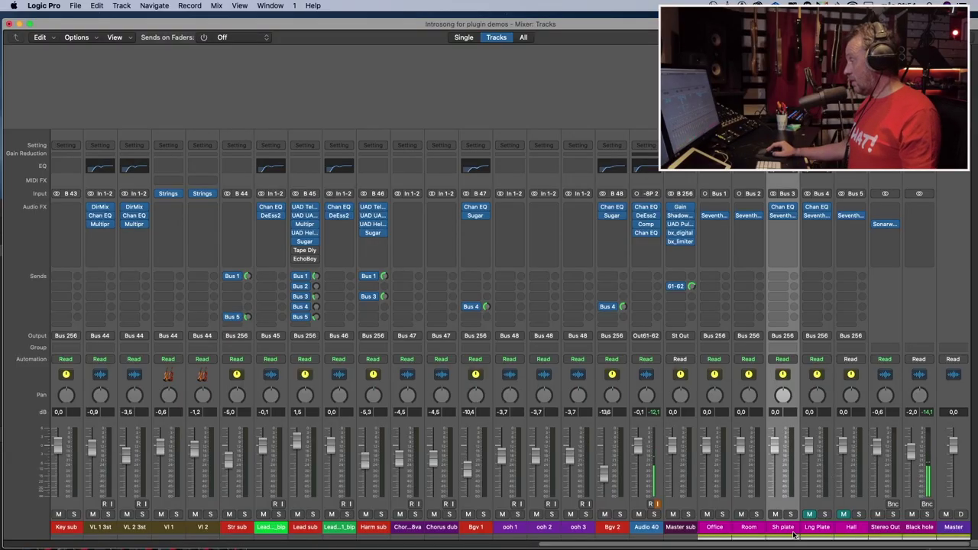
Step: Inspect the Seventh Heaven and Channel EQ settings on the Sh plate reverb channel
{"action": "left_click", "coordinate": [783, 217]}
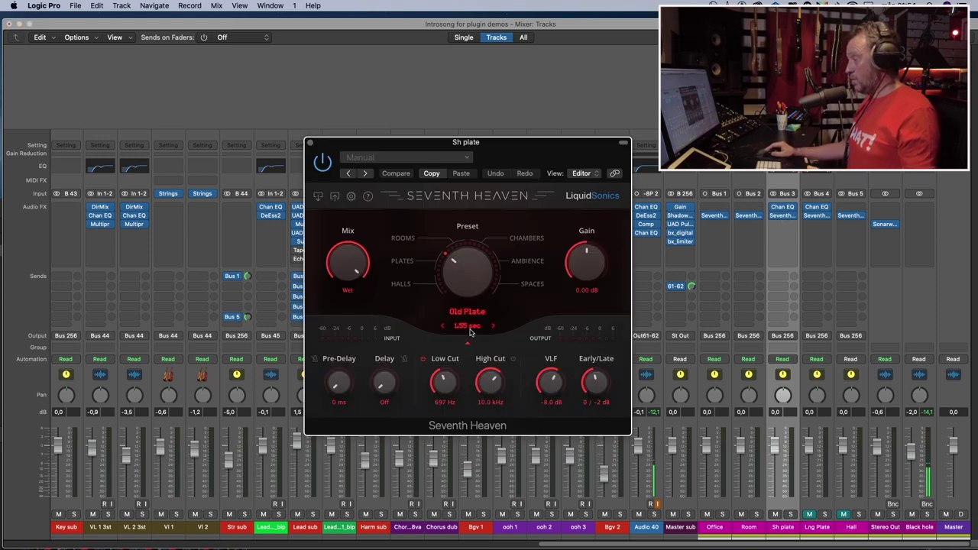
{"action": "key", "text": "super+w"}
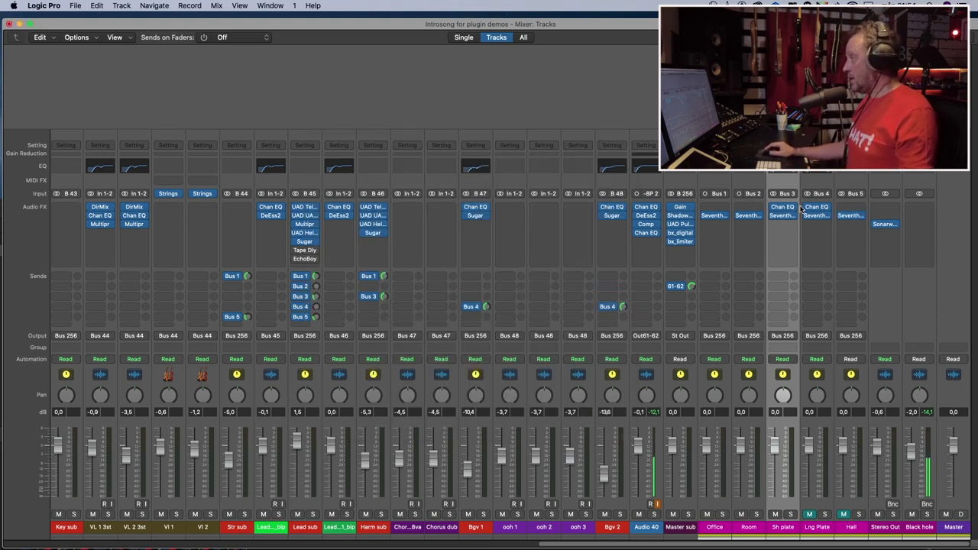
{"action": "left_click", "coordinate": [785, 208]}
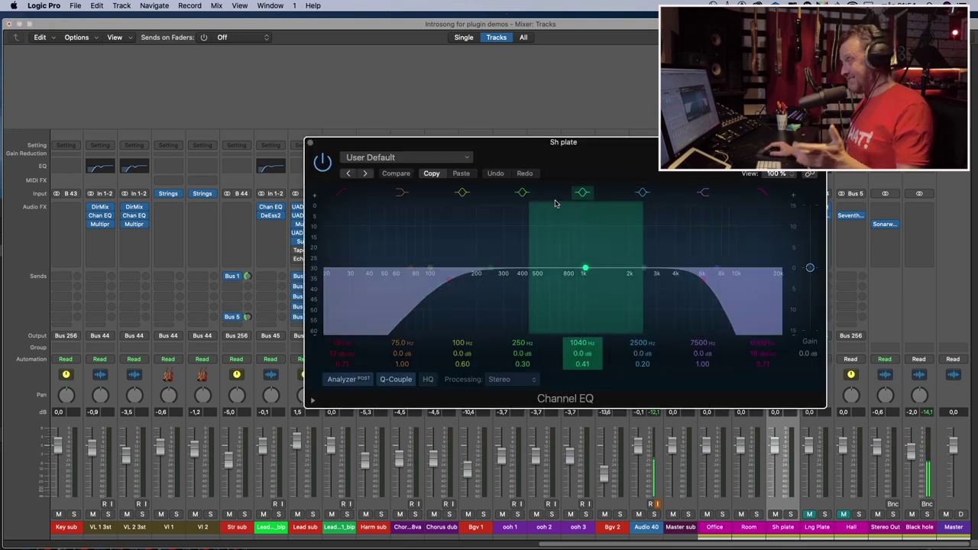
{"action": "left_click", "coordinate": [310, 144]}
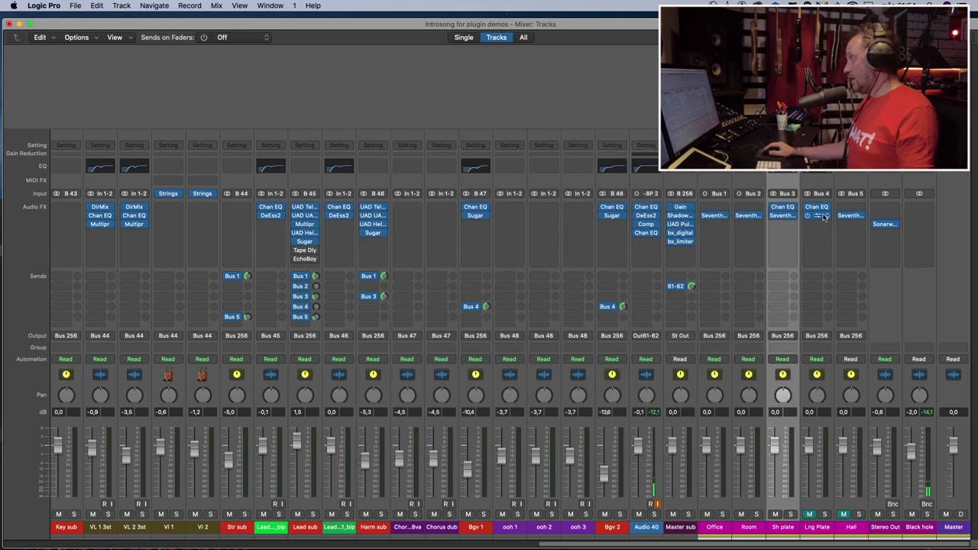
Step: Unmute and select the Lng Plate reverb channel, and inspect its Seventh Heaven settings
{"action": "left_click", "coordinate": [817, 525]}
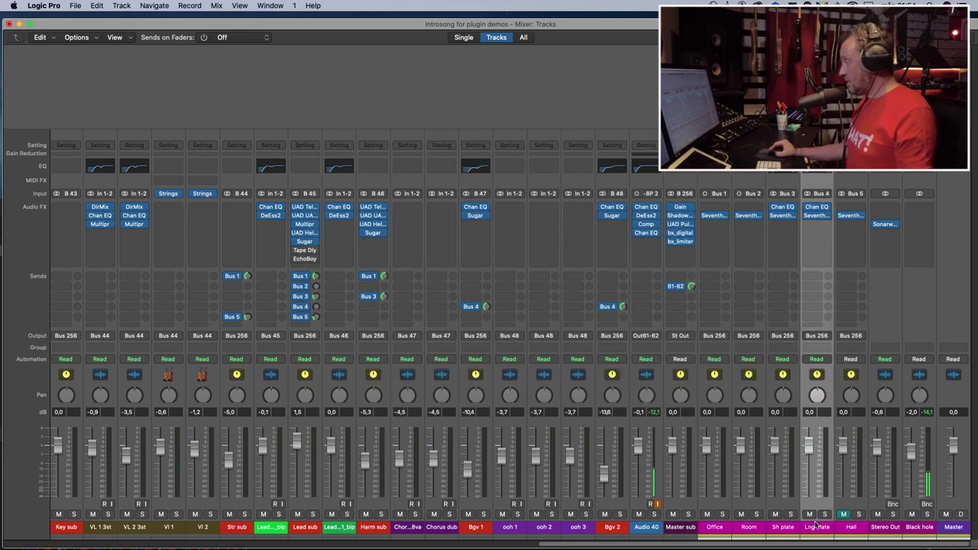
{"action": "left_click", "coordinate": [818, 217]}
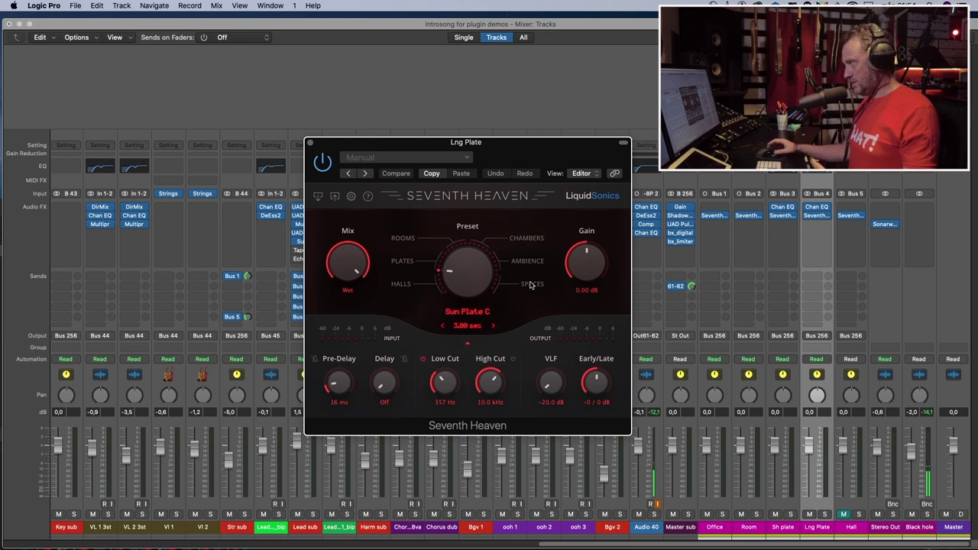
{"action": "left_click", "coordinate": [310, 143]}
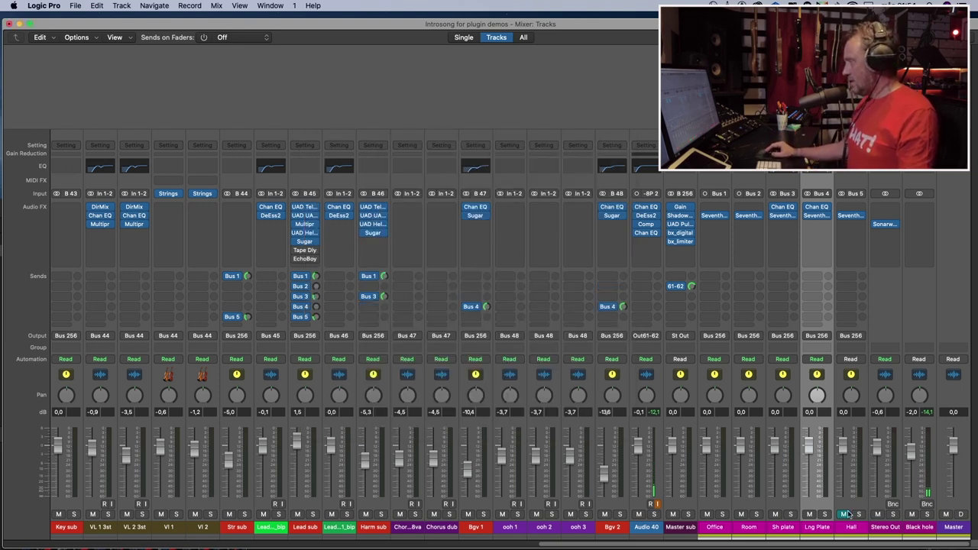
Step: Unmute and select the Hall reverb channel, and inspect its Seventh Heaven settings
{"action": "left_click", "coordinate": [851, 527]}
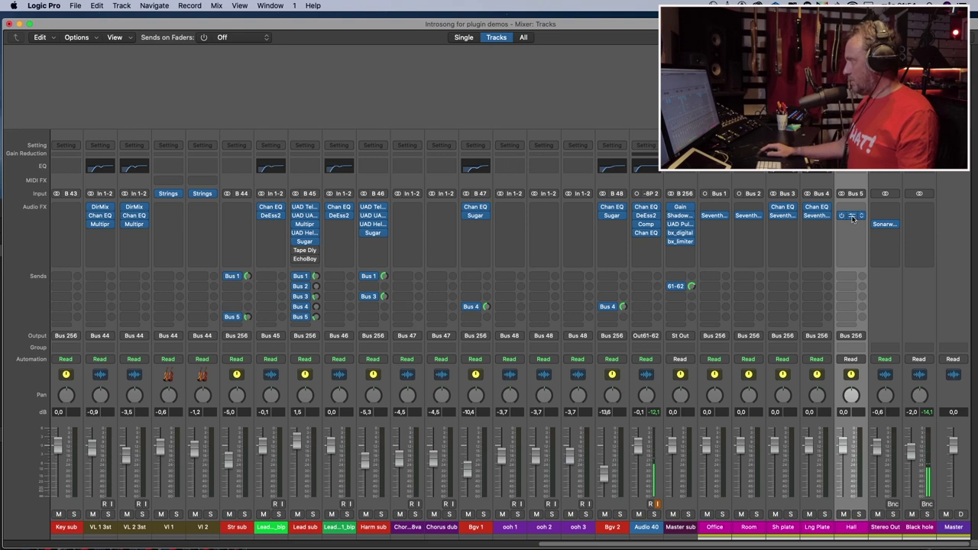
{"action": "left_click", "coordinate": [852, 217]}
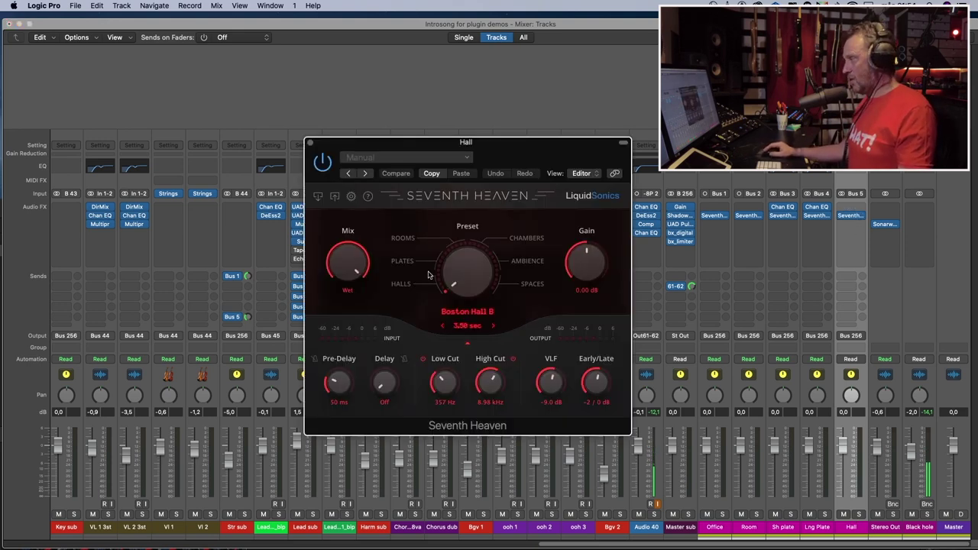
{"action": "left_click", "coordinate": [309, 143]}
Step: Solo the Snr bus in the drum section, check the destination of its Bus 2 send, and listen to the snare
{"action": "left_click_drag", "start_coordinate": [649, 545], "coordinate": [143, 544]}
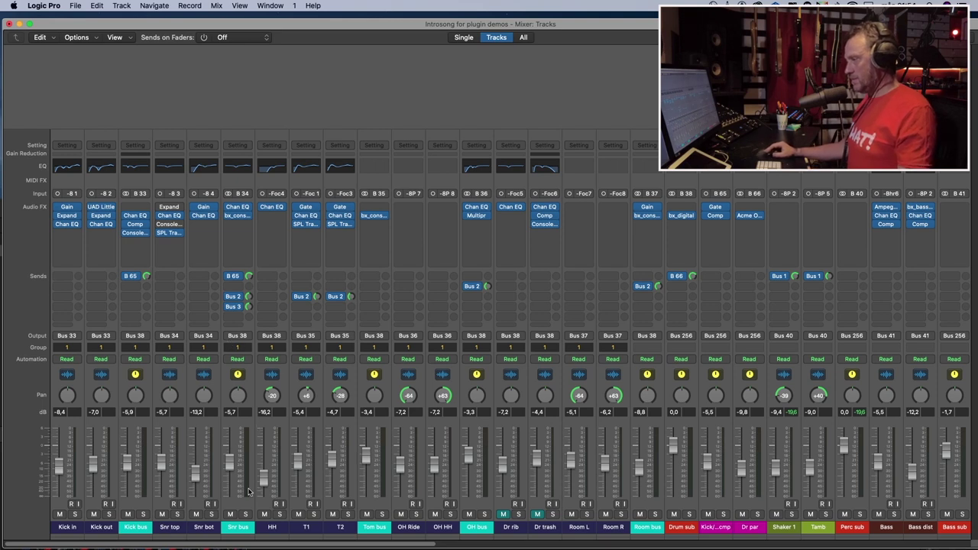
{"action": "left_click", "coordinate": [245, 514]}
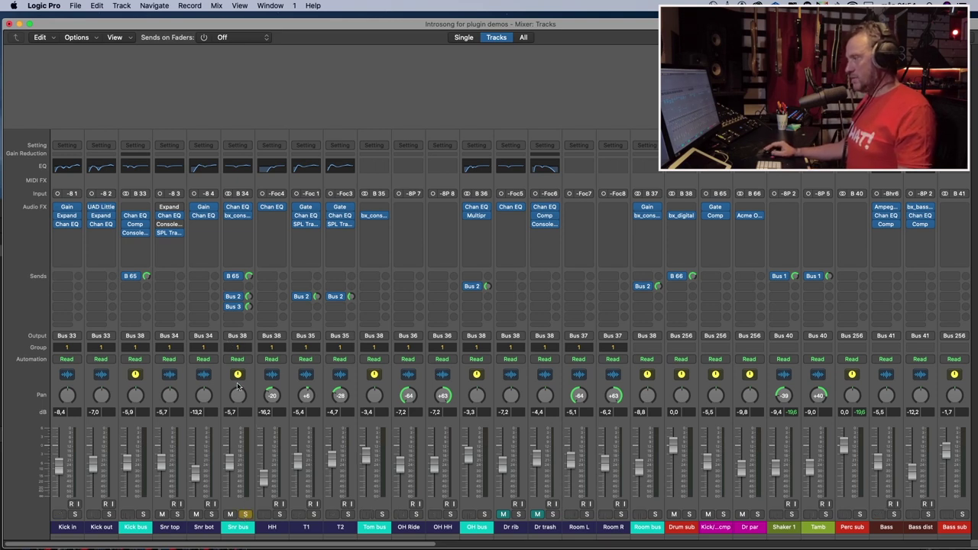
{"action": "left_click", "coordinate": [239, 301]}
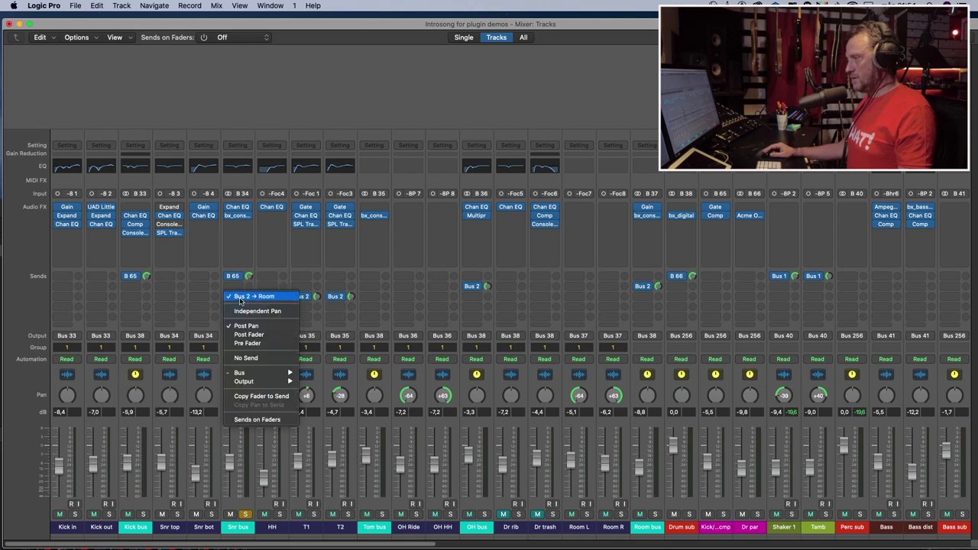
{"action": "left_click", "coordinate": [253, 293]}
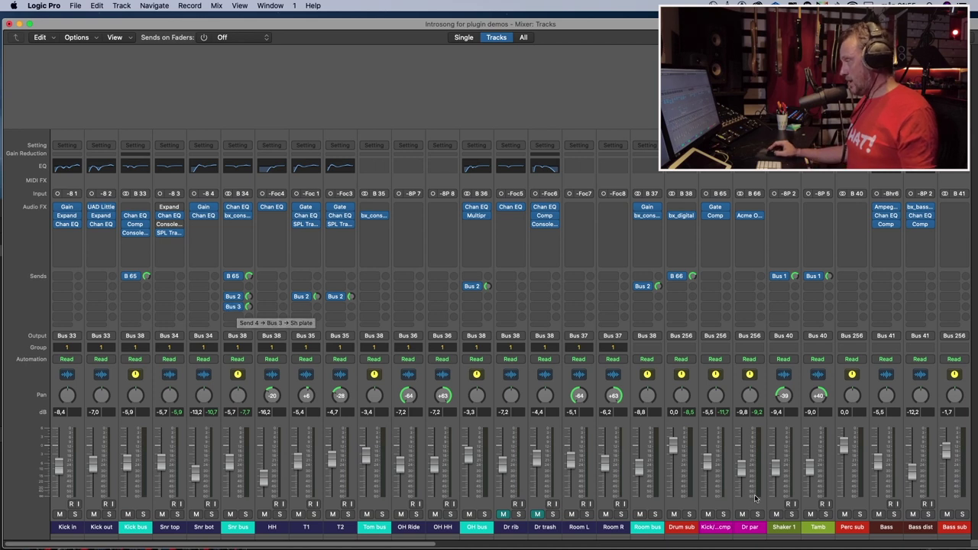
Step: Play the Drum sub in solo with the reverb channels muted, and unmute the reverb channels again
{"action": "left_click", "coordinate": [690, 514]}
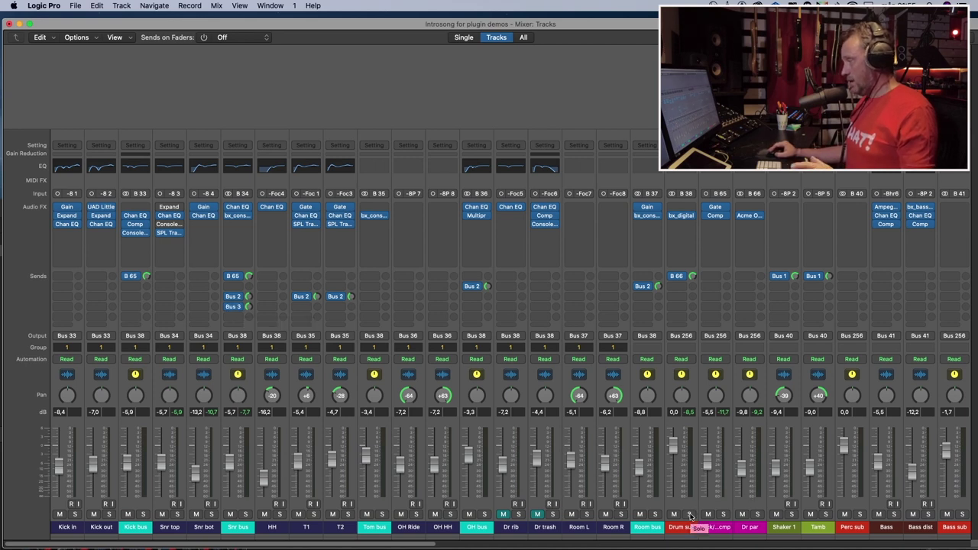
{"action": "key", "text": "space"}
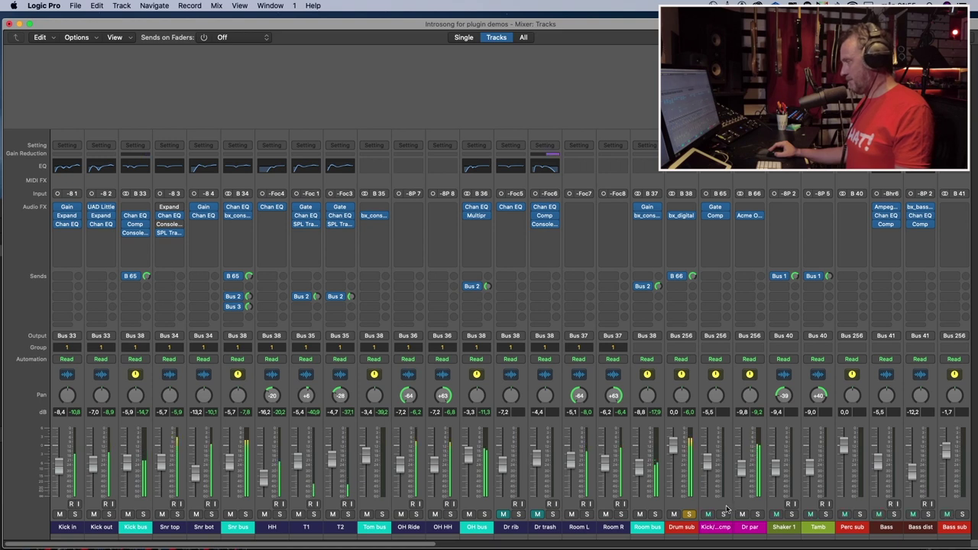
{"action": "scroll", "coordinate": [469, 546], "scroll_direction": "right", "scroll_amount": 3}
{"action": "left_click_drag", "start_coordinate": [469, 545], "coordinate": [959, 538]}
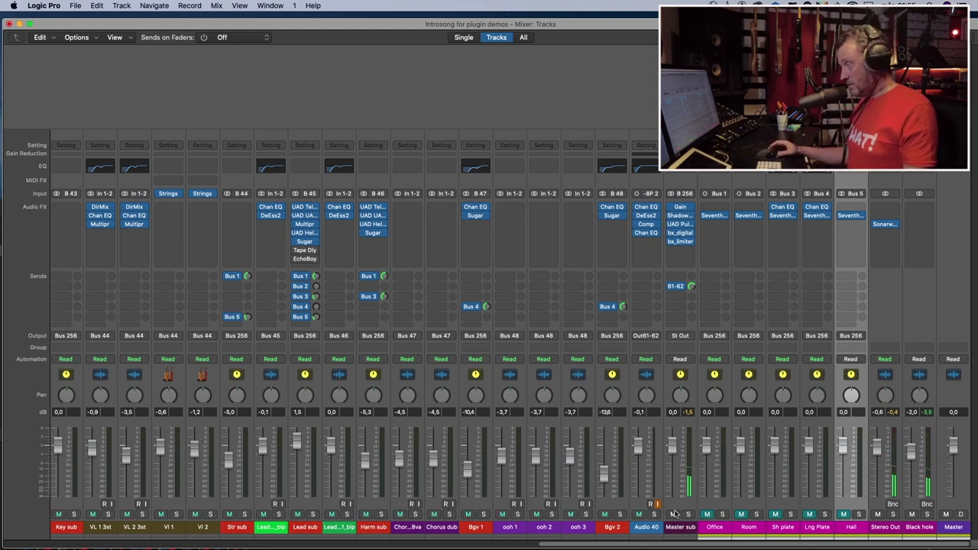
{"action": "left_click", "coordinate": [822, 516]}
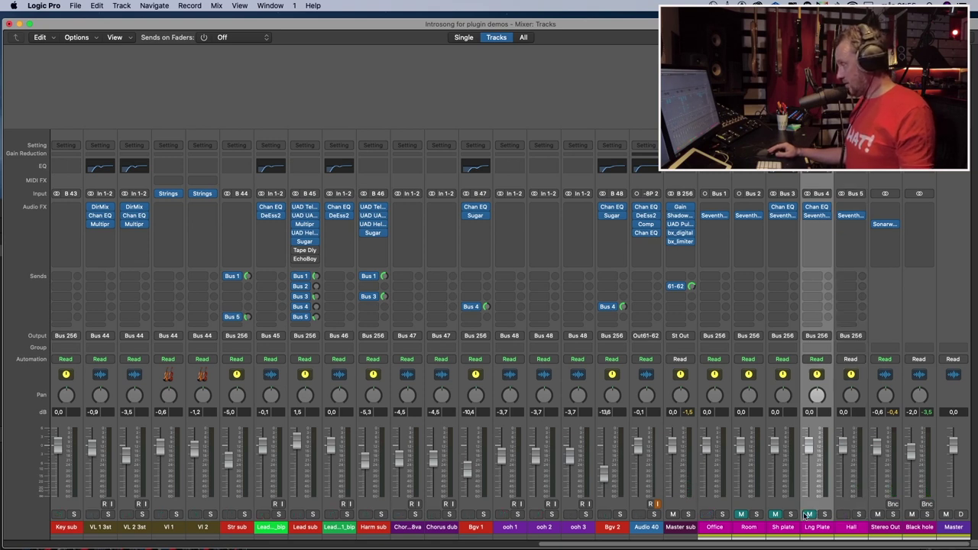
Step: Inspect the Ampeg SVTVR plug-in on the Bass channel and the bx_bassdude plug-in on Bass dist
{"action": "left_click_drag", "start_coordinate": [725, 544], "coordinate": [387, 391]}
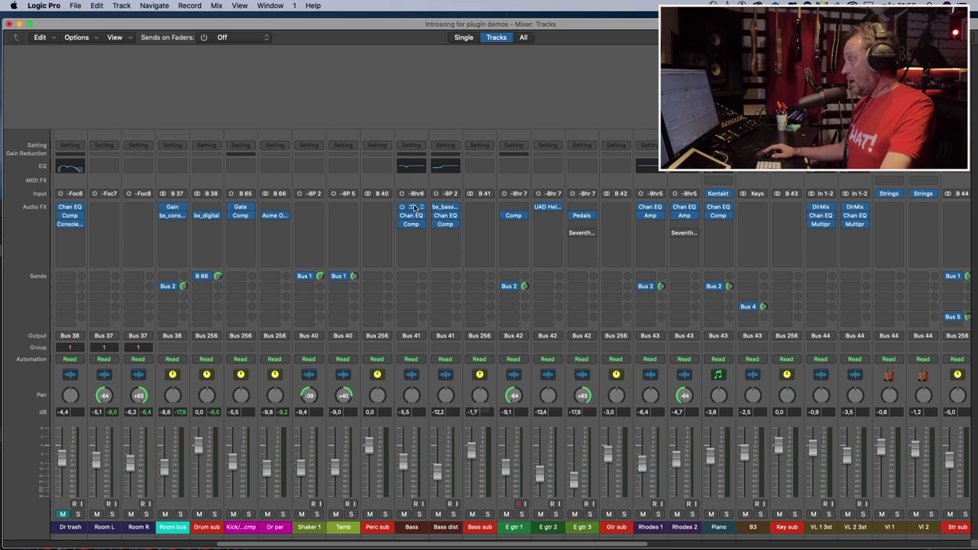
{"action": "left_click", "coordinate": [414, 208]}
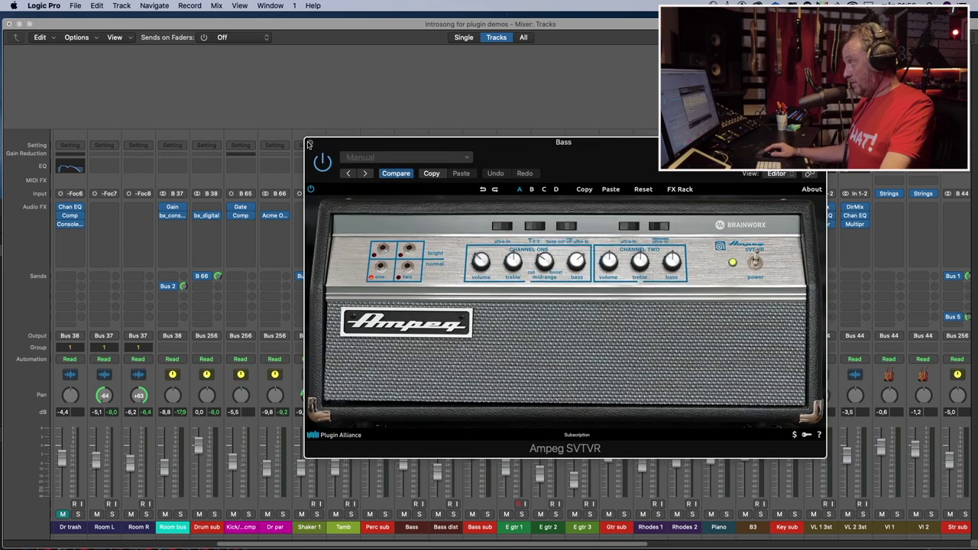
{"action": "left_click", "coordinate": [309, 144]}
{"action": "left_click", "coordinate": [447, 207]}
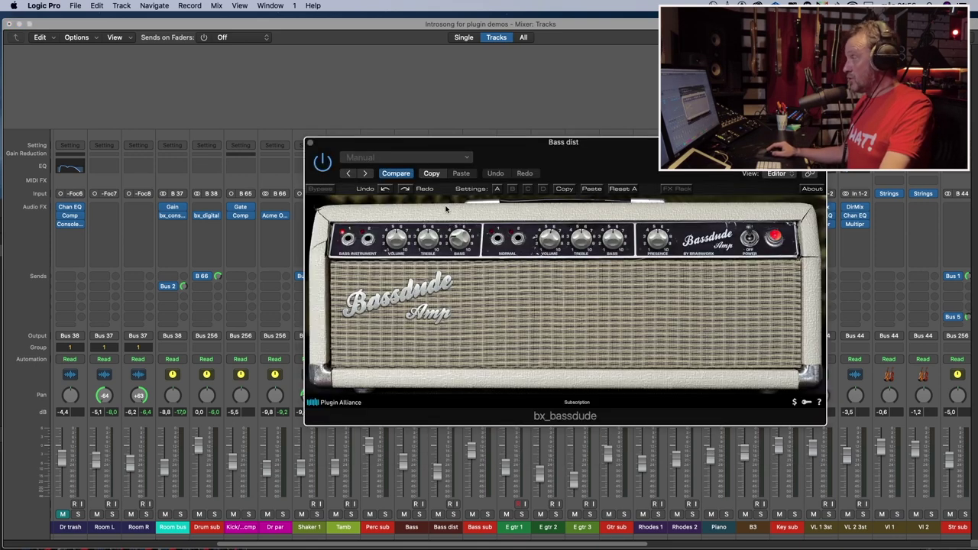
{"action": "left_click", "coordinate": [311, 144]}
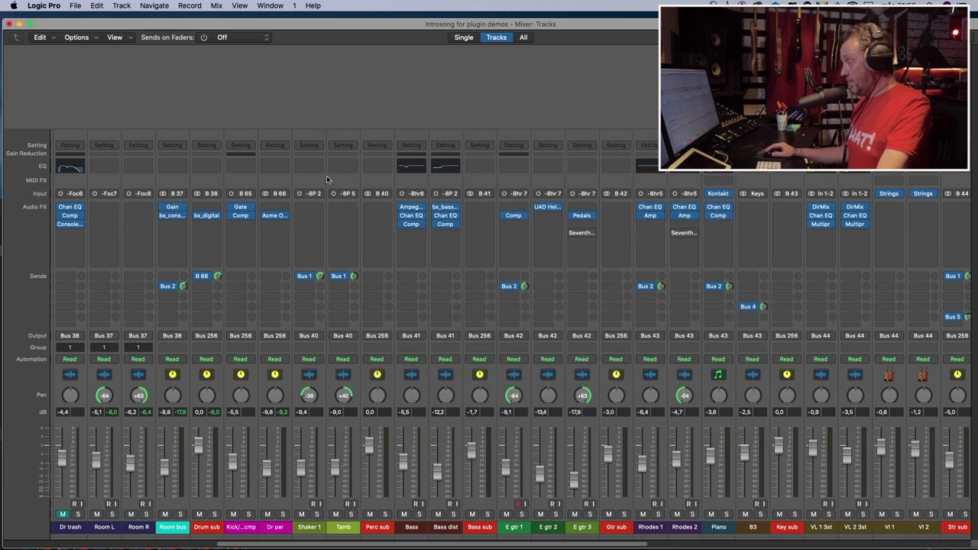
Step: Audition E gtr 3 and Rhodes 2 in solo, enabling the Seventh Heaven insert on each channel
{"action": "left_click", "coordinate": [591, 516]}
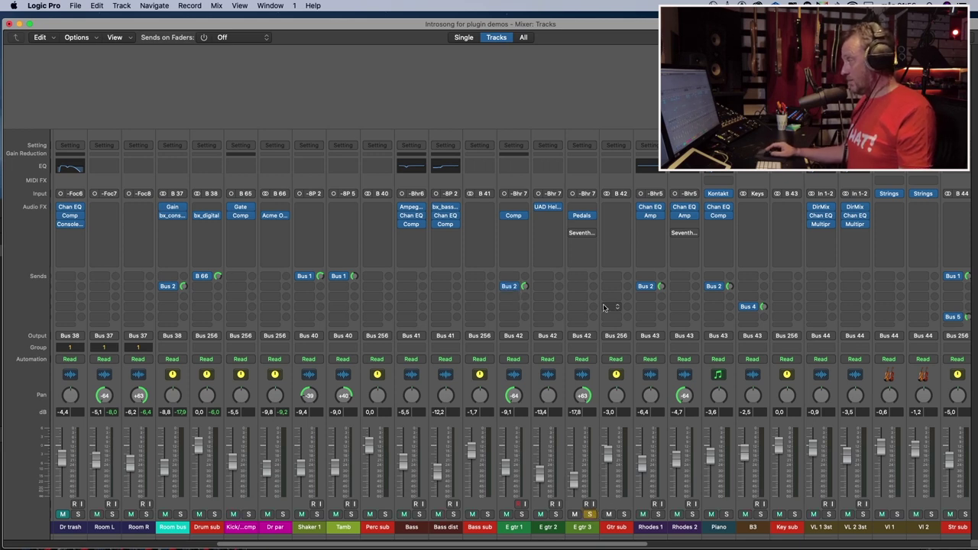
{"action": "left_click", "coordinate": [576, 234]}
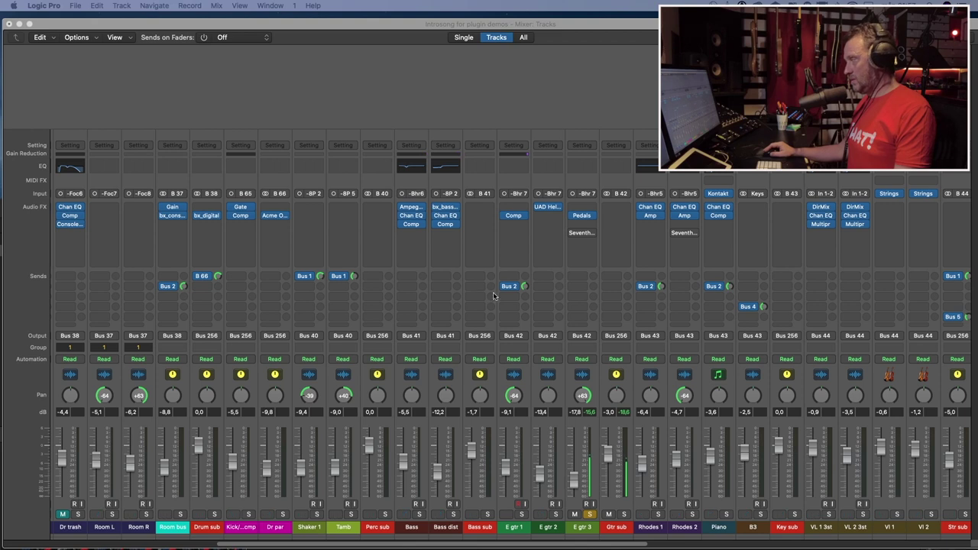
{"action": "left_click", "coordinate": [571, 233]}
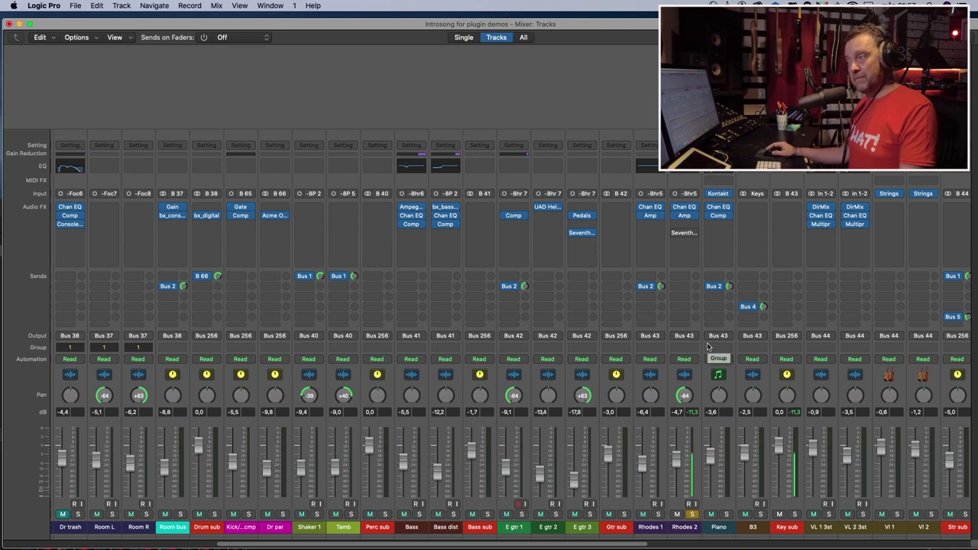
{"action": "left_click", "coordinate": [679, 233]}
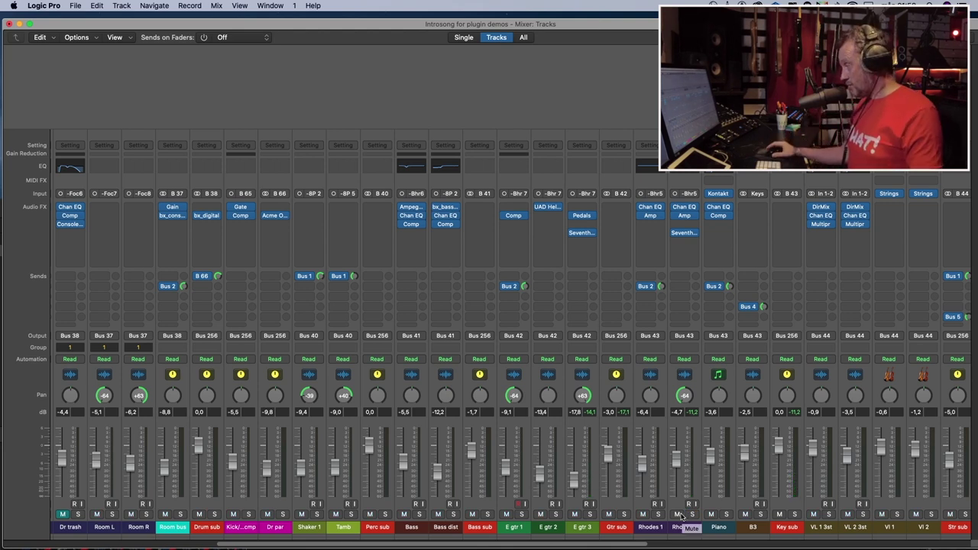
Step: Solo the B3 channel, raise its Bus 4 send to +1.0 dB during playback, and unsolo the channel
{"action": "left_click_drag", "start_coordinate": [623, 545], "coordinate": [711, 545]}
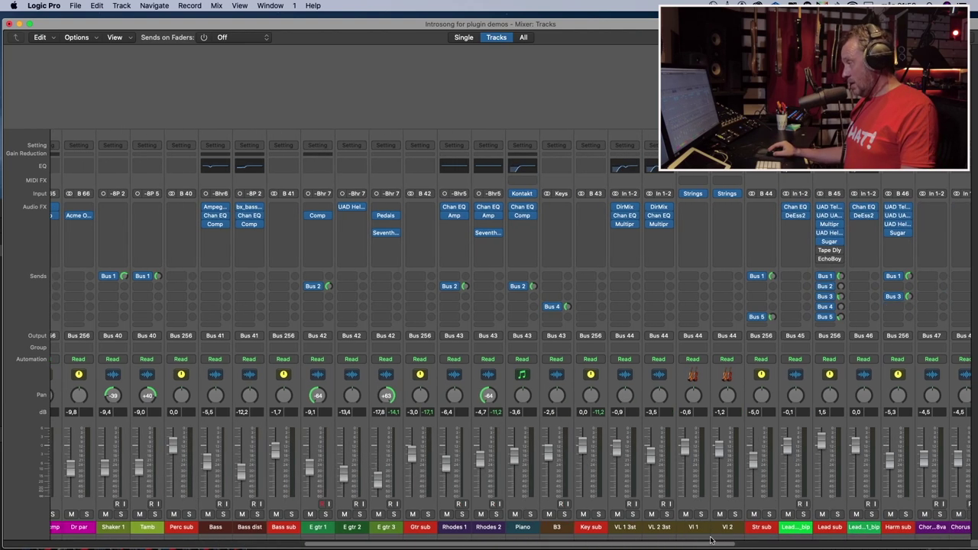
{"action": "left_click", "coordinate": [555, 309]}
{"action": "left_click", "coordinate": [556, 273]}
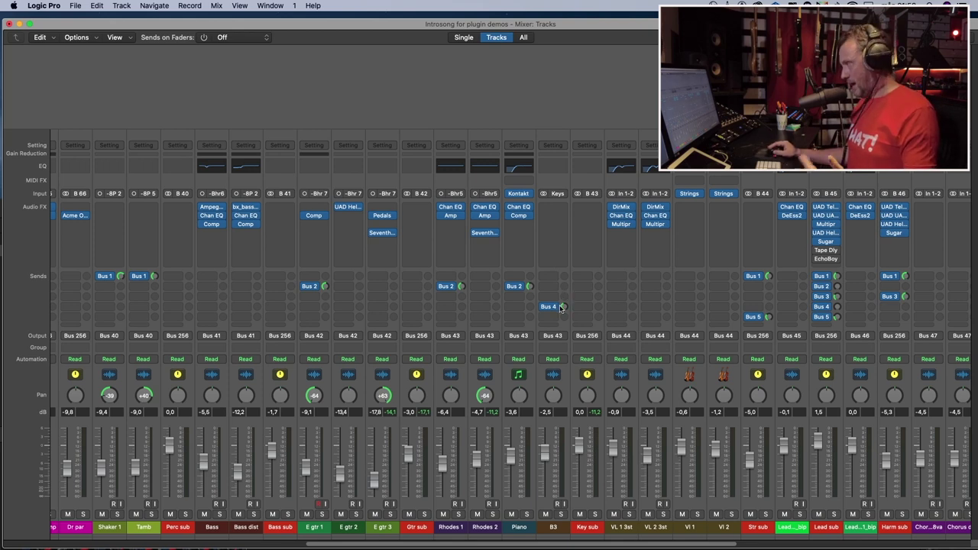
{"action": "left_click", "coordinate": [561, 513]}
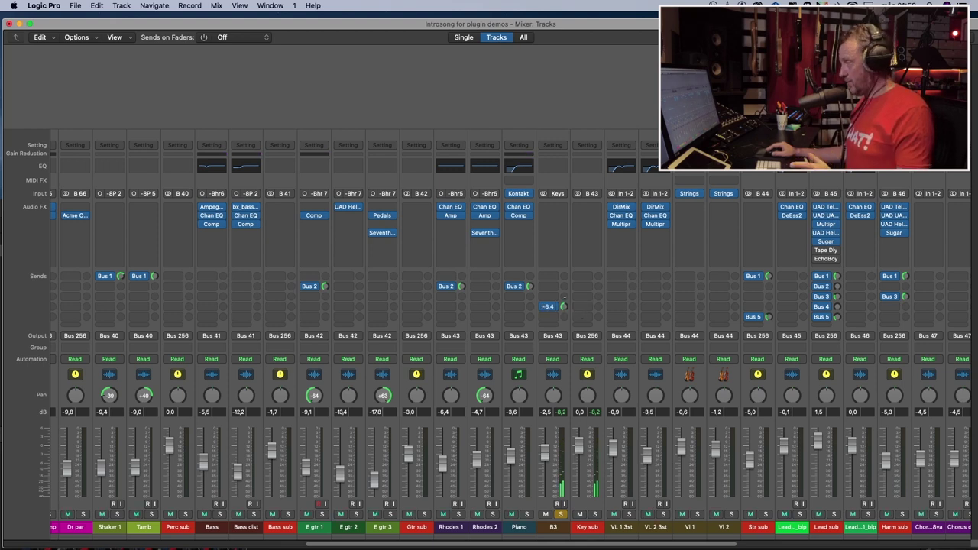
{"action": "left_click_drag", "start_coordinate": [564, 306], "coordinate": [564, 302]}
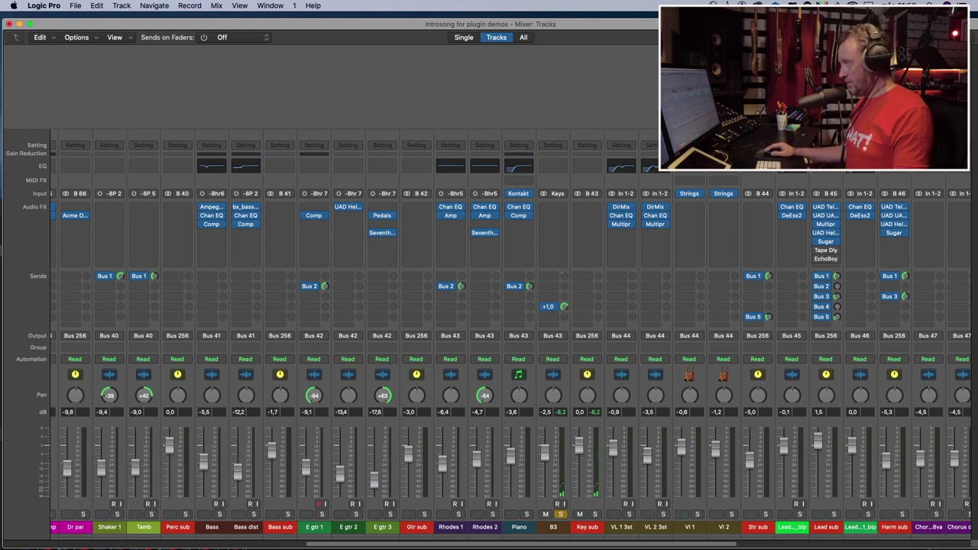
{"action": "left_click", "coordinate": [564, 306]}
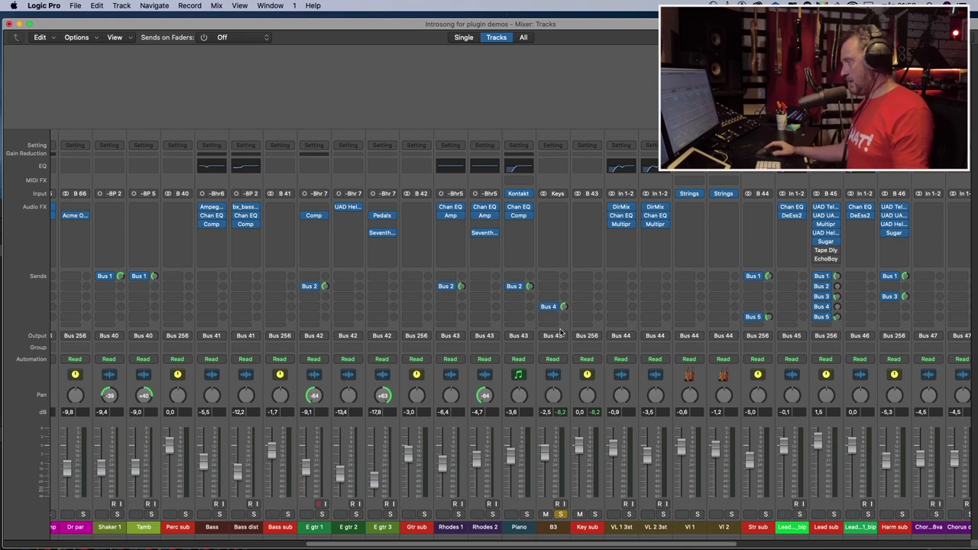
{"action": "left_click", "coordinate": [563, 514]}
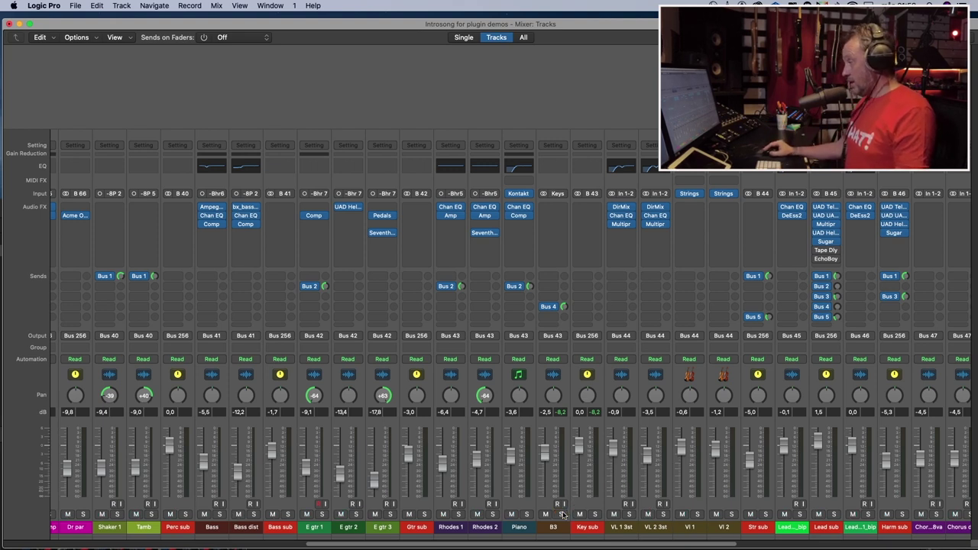
Step: Play the Str sub channel in solo with its Bus 1 and Bus 5 reverb sends, and unsolo it
{"action": "left_click_drag", "start_coordinate": [524, 544], "coordinate": [615, 540]}
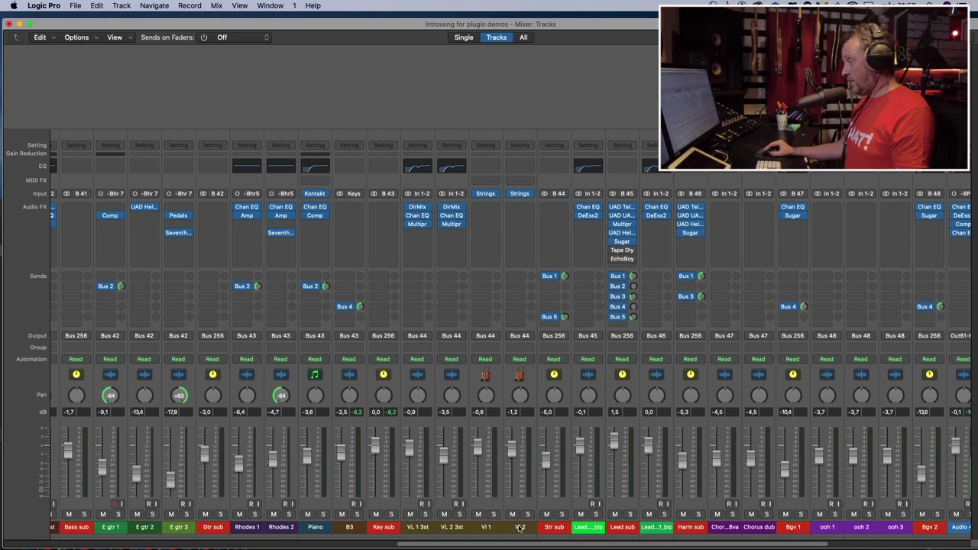
{"action": "left_click", "coordinate": [563, 515]}
{"action": "key", "text": "space"}
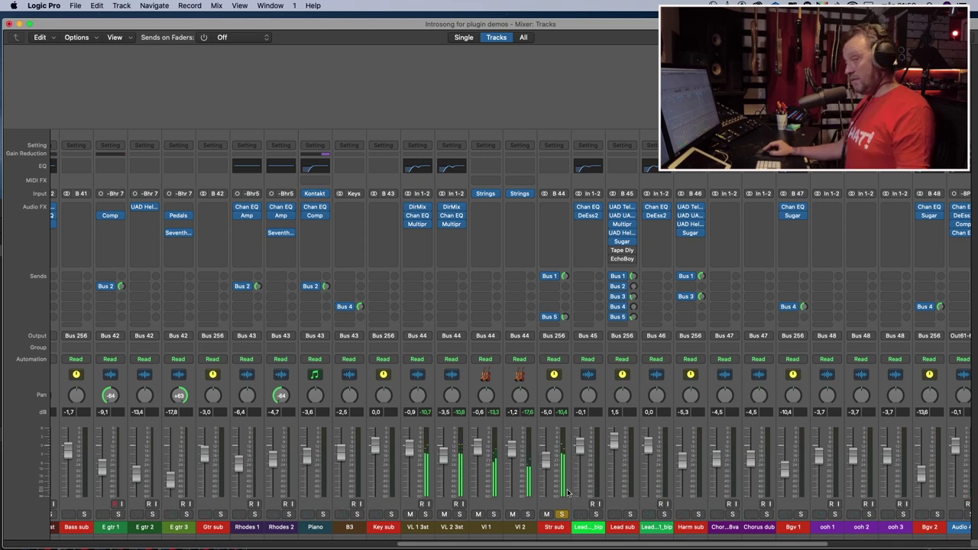
{"action": "left_click", "coordinate": [562, 514]}
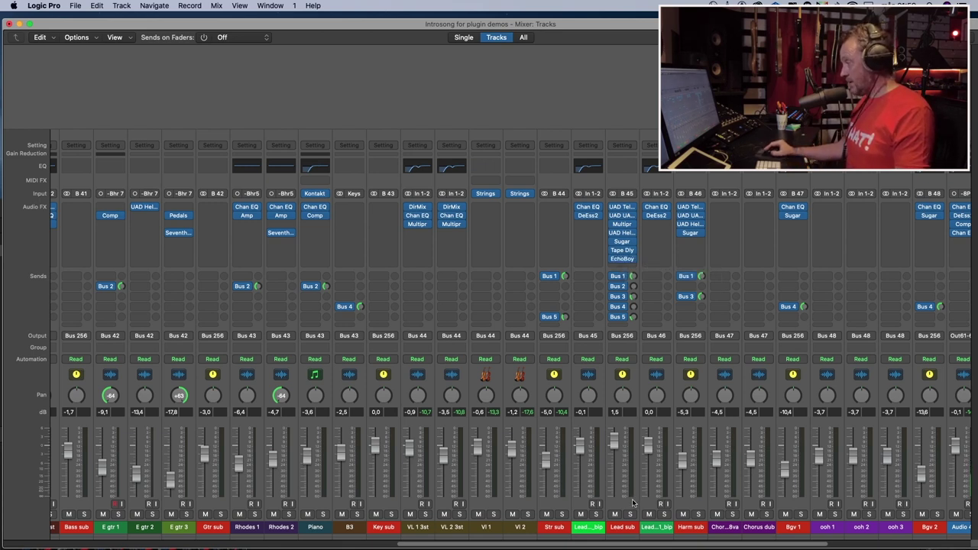
Step: Play the Lead sub vocal in solo with its reverb sends, unsolo it, and show the reverb channels
{"action": "key", "text": "space"}
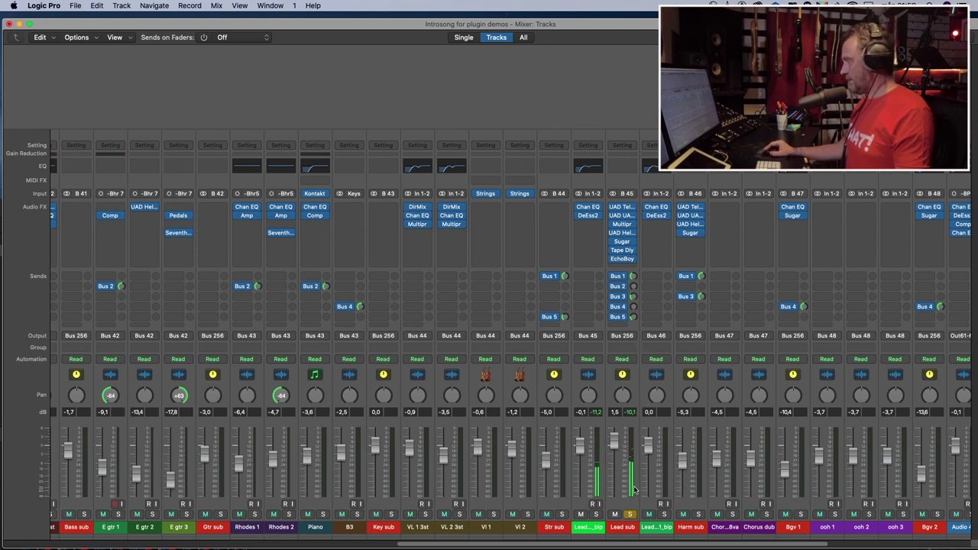
{"action": "left_click", "coordinate": [630, 515]}
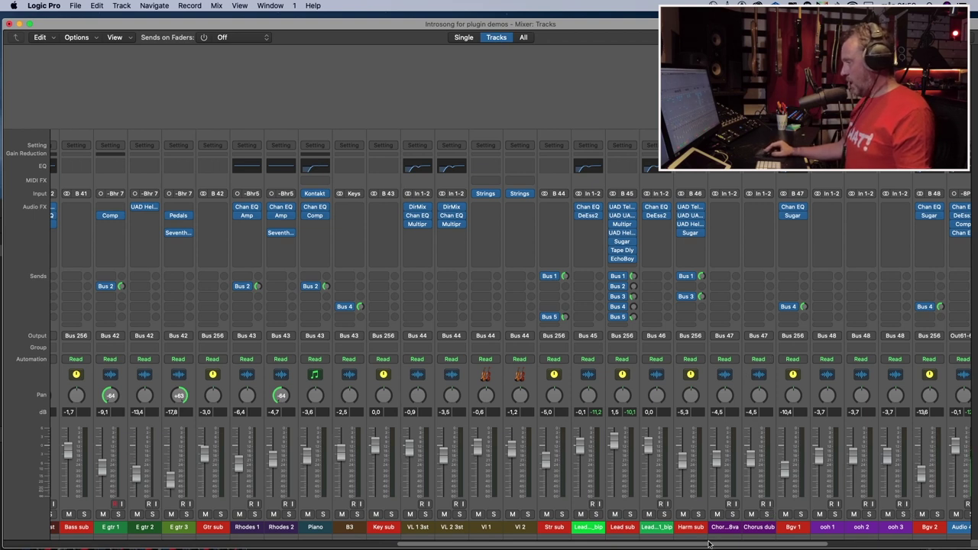
{"action": "left_click", "coordinate": [887, 546]}
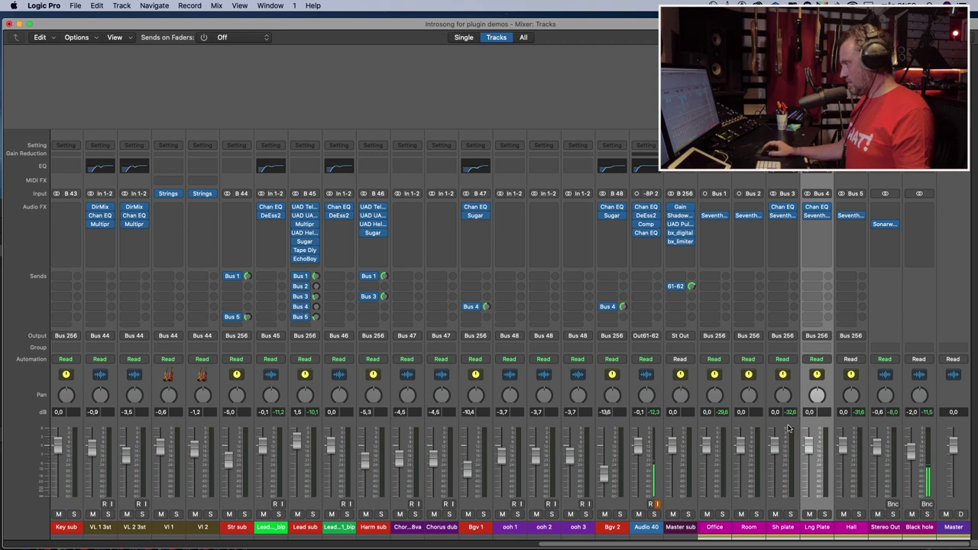